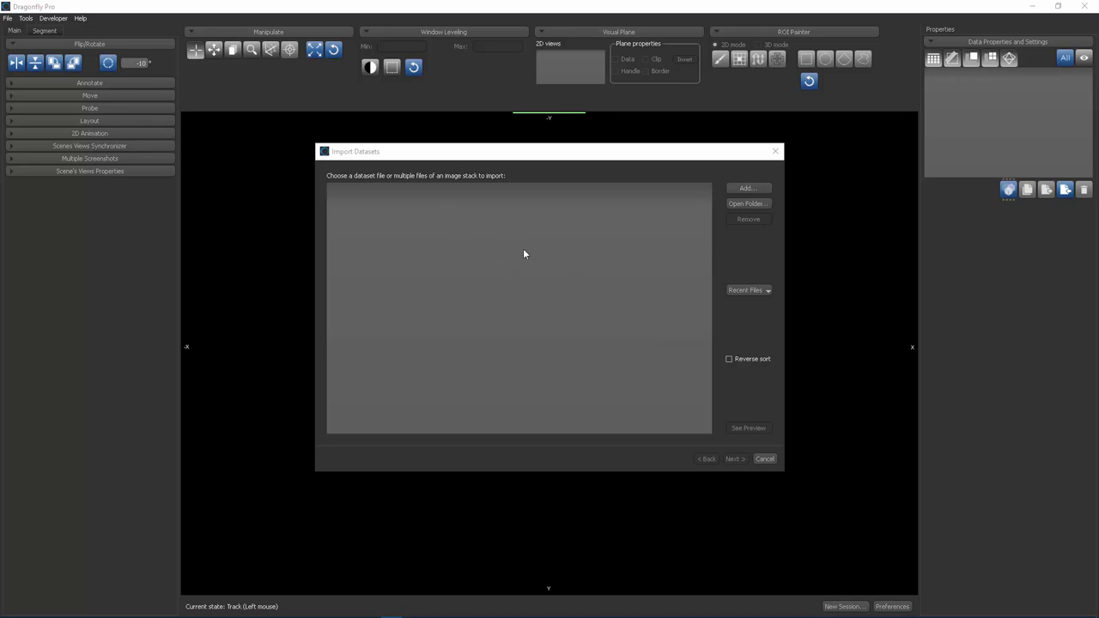
Add the Candy bar TIFF stack, 0001.tiff through 0982.tiff, from M&M Demoset > Other to the import list.
{"action": "left_click", "coordinate": [761, 190]}
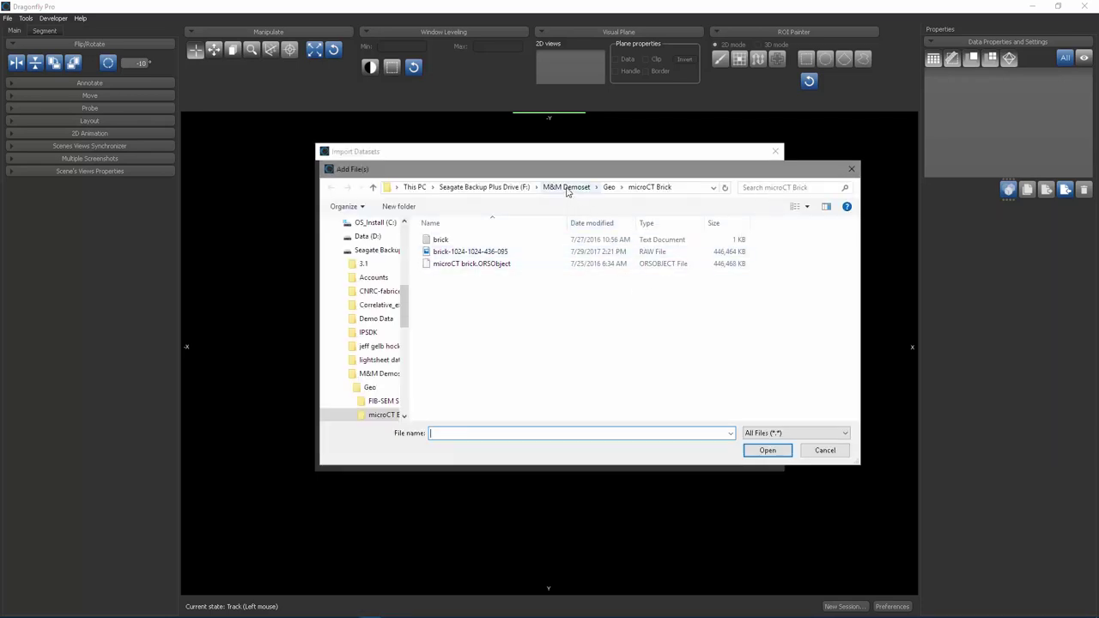
{"action": "left_click", "coordinate": [572, 189]}
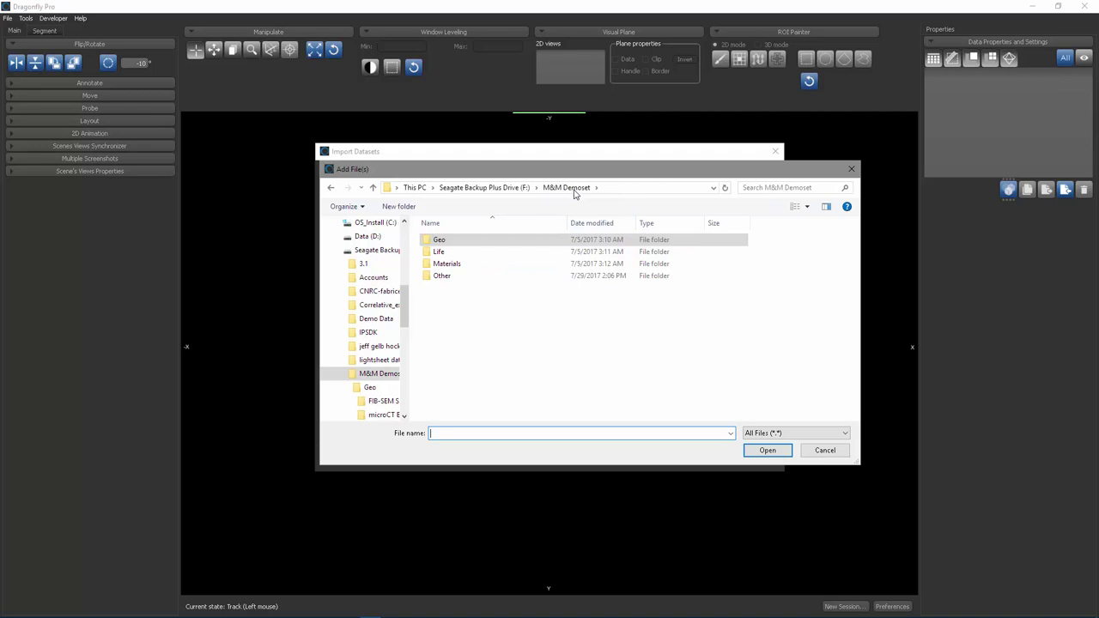
{"action": "double_click", "coordinate": [475, 277]}
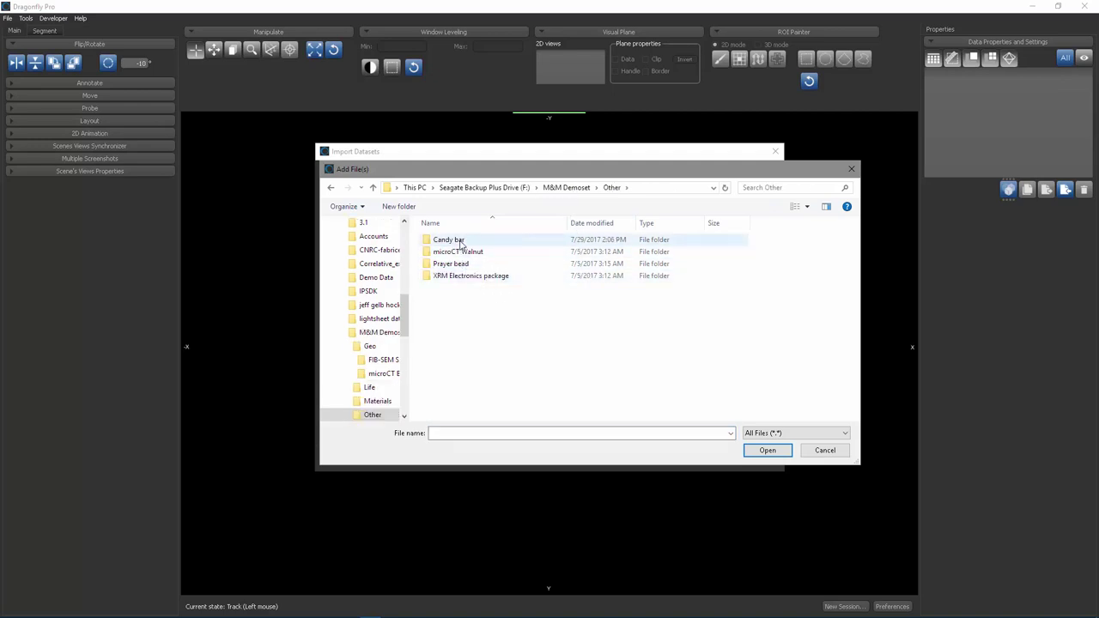
{"action": "double_click", "coordinate": [459, 241]}
{"action": "left_click", "coordinate": [494, 261]}
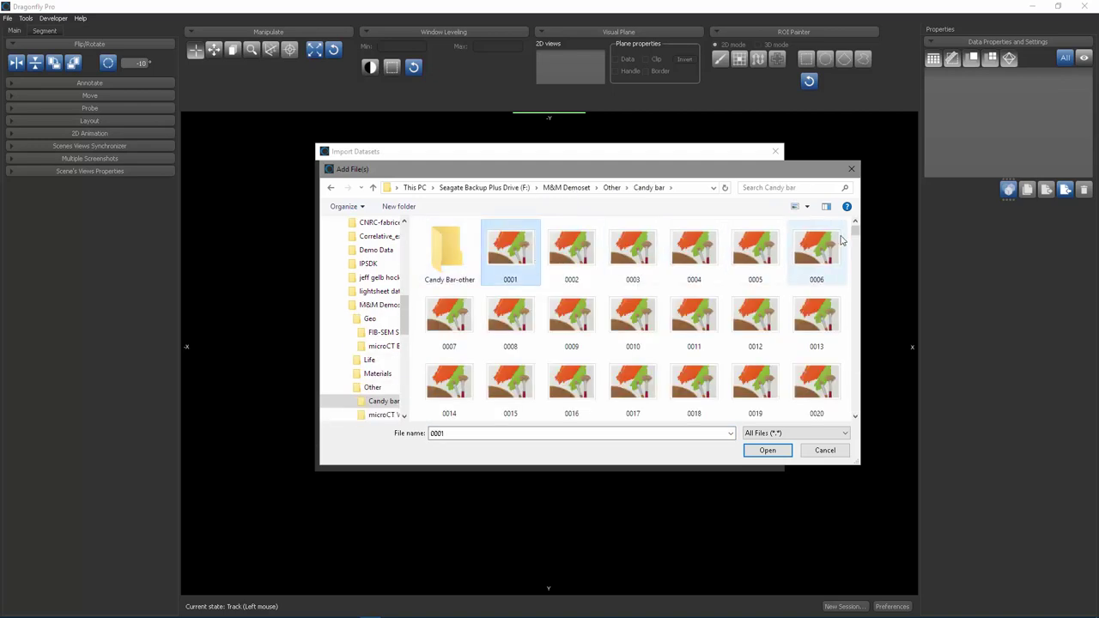
{"action": "left_click_drag", "start_coordinate": [855, 233], "coordinate": [856, 417]}
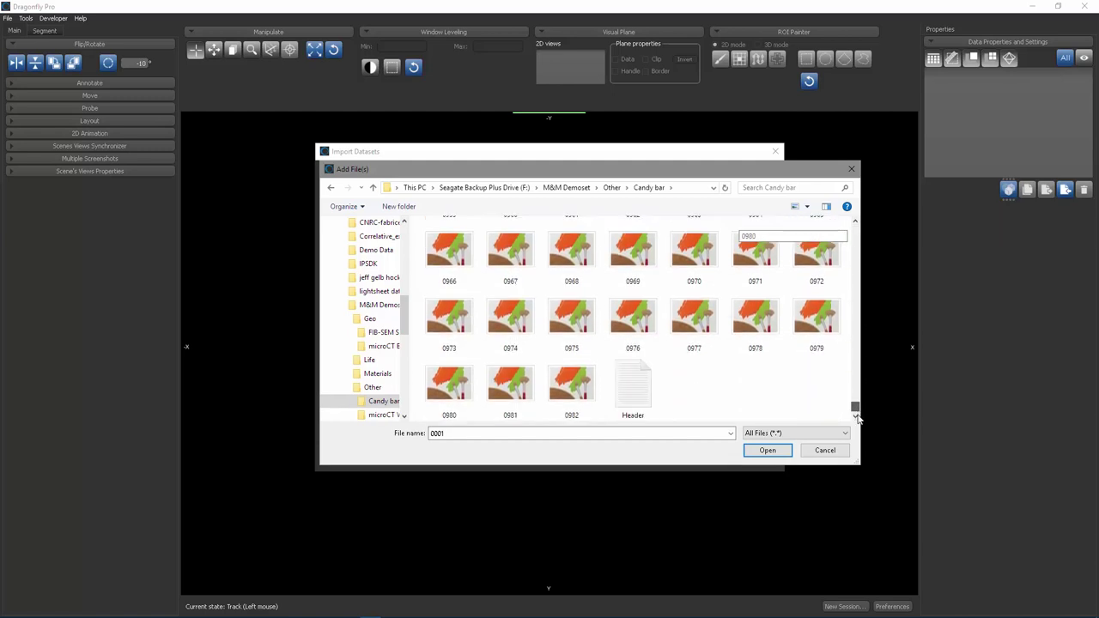
{"action": "left_click", "coordinate": [584, 395], "text": "shift"}
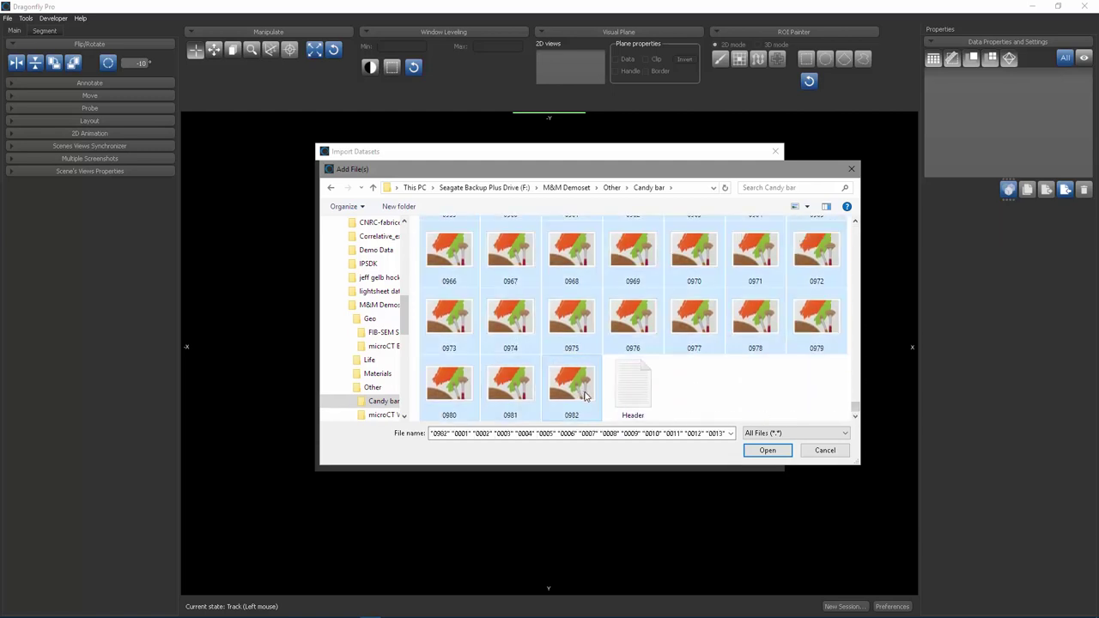
{"action": "left_click", "coordinate": [754, 450]}
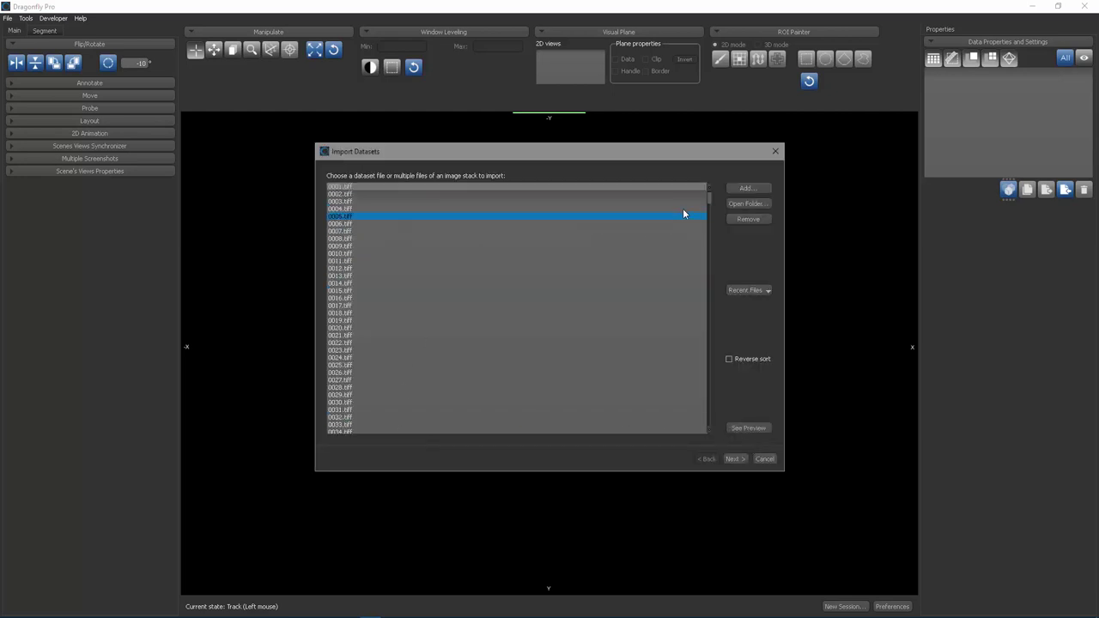
Preview Candy bar slices 0521 and 0571 from the stack, then close the preview.
{"action": "mouse_move", "coordinate": [707, 196]}
{"action": "left_mouse_down"}
{"action": "mouse_move", "coordinate": [713, 428]}
{"action": "mouse_move", "coordinate": [730, 240]}
{"action": "mouse_move", "coordinate": [719, 191]}
{"action": "left_mouse_up"}
{"action": "left_click_drag", "start_coordinate": [708, 199], "coordinate": [708, 311]}
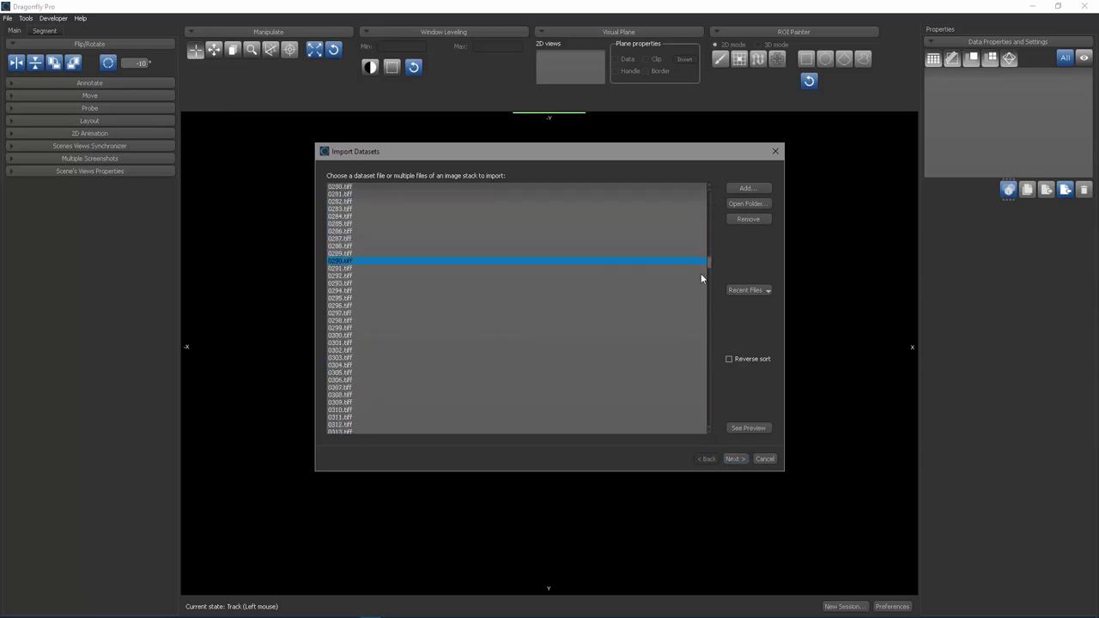
{"action": "left_click", "coordinate": [747, 427]}
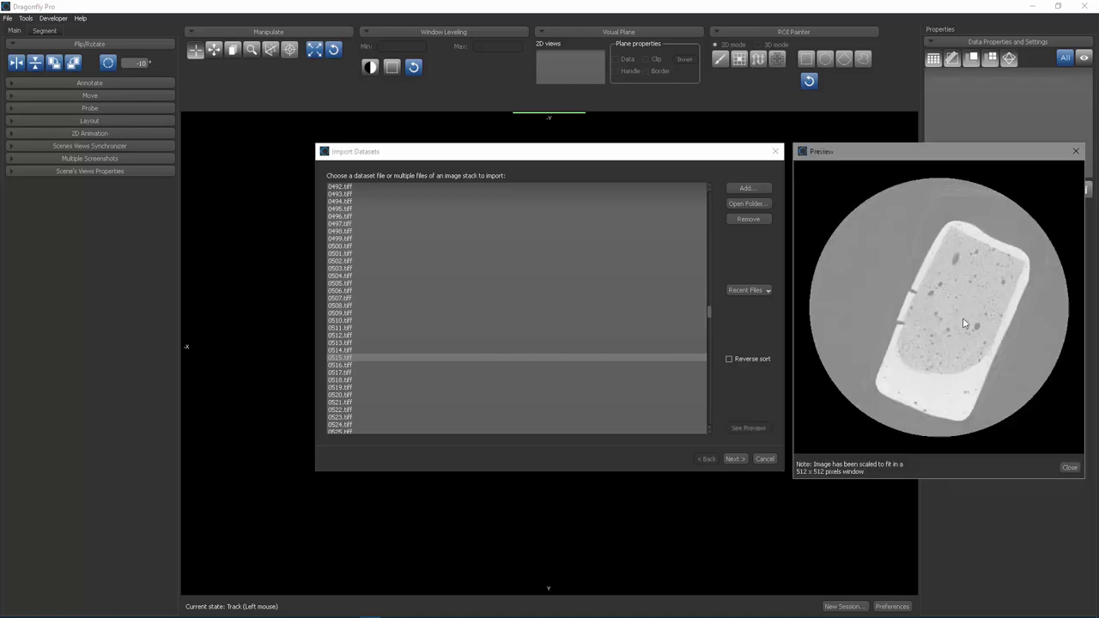
{"action": "left_click", "coordinate": [521, 398]}
{"action": "scroll", "coordinate": [522, 398], "scroll_direction": "down", "scroll_amount": 9}
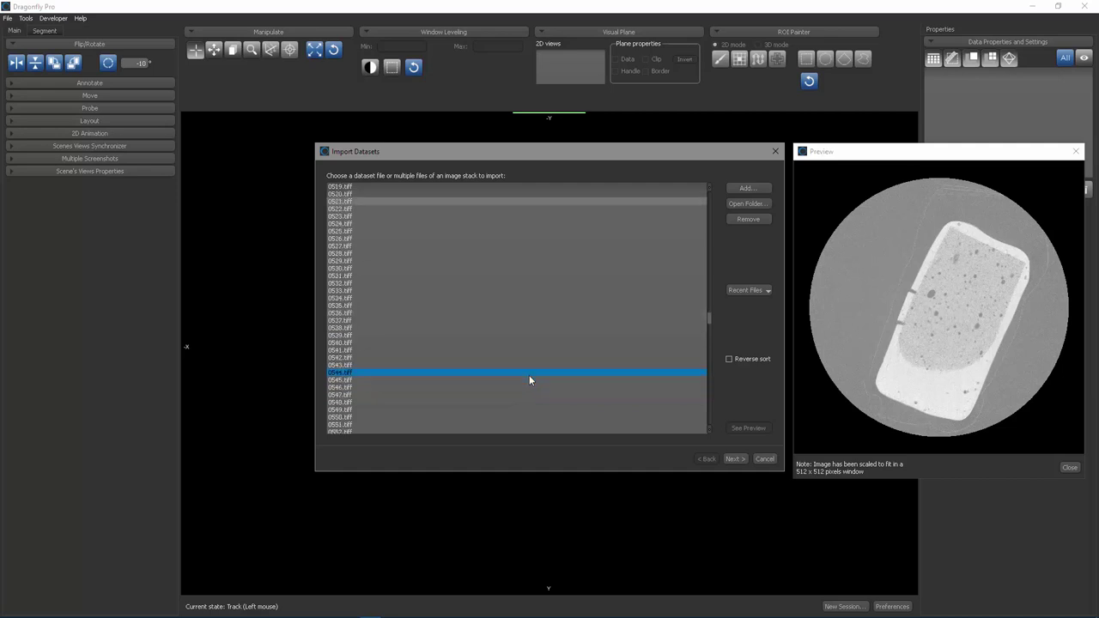
{"action": "scroll", "coordinate": [529, 374], "scroll_direction": "down", "scroll_amount": 9}
{"action": "left_click", "coordinate": [529, 375]}
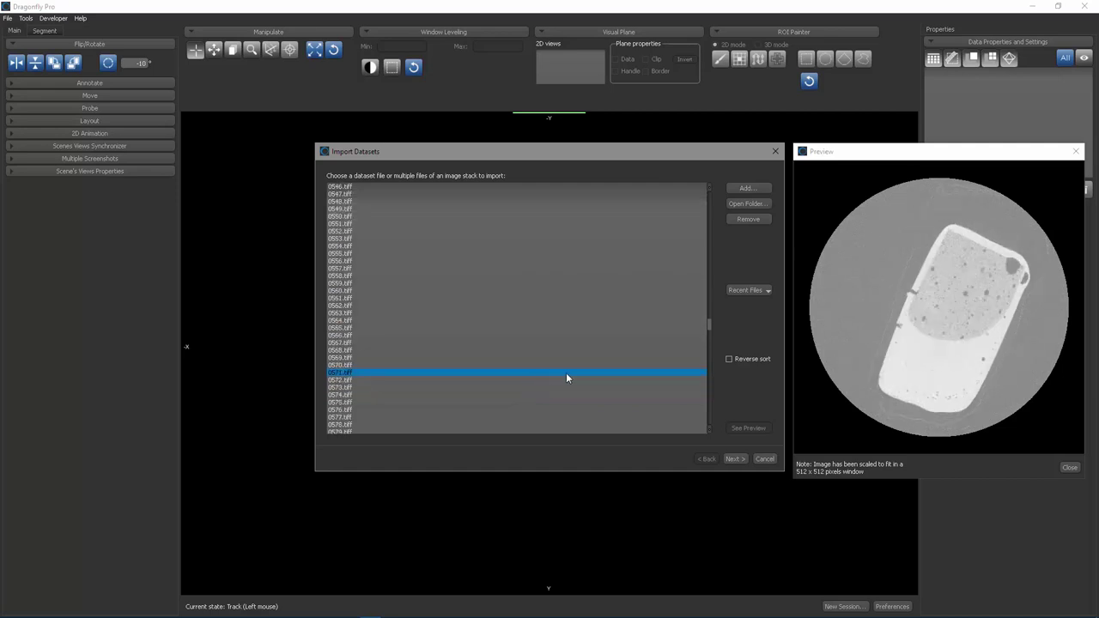
{"action": "left_click", "coordinate": [1069, 468]}
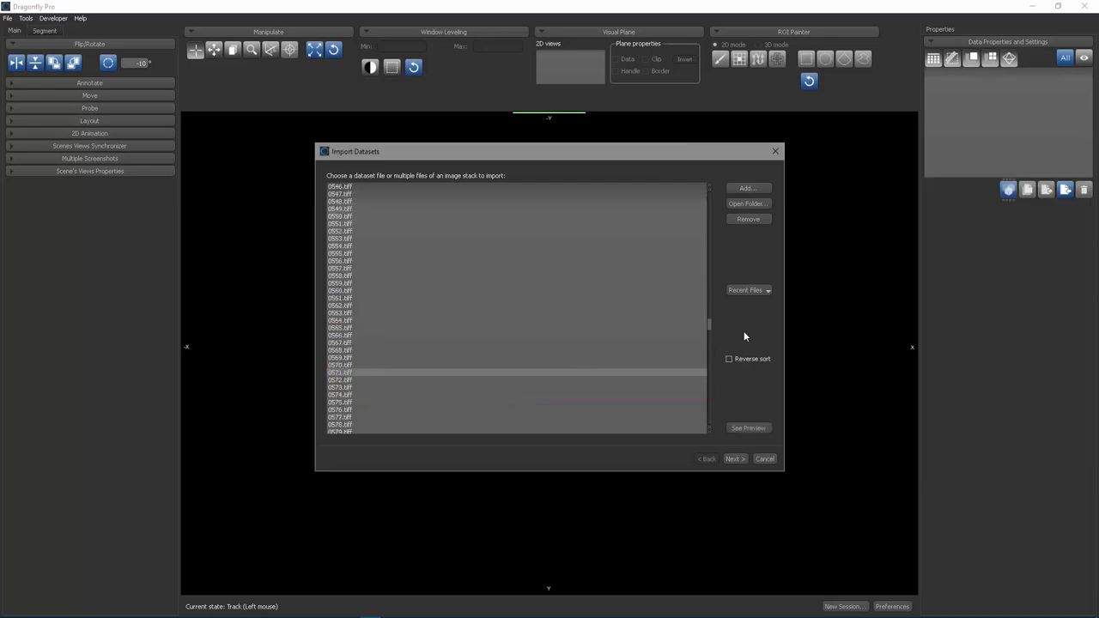
Name the dataset 'candy bar' and enter 45 µm image spacing.
{"action": "left_click", "coordinate": [734, 459]}
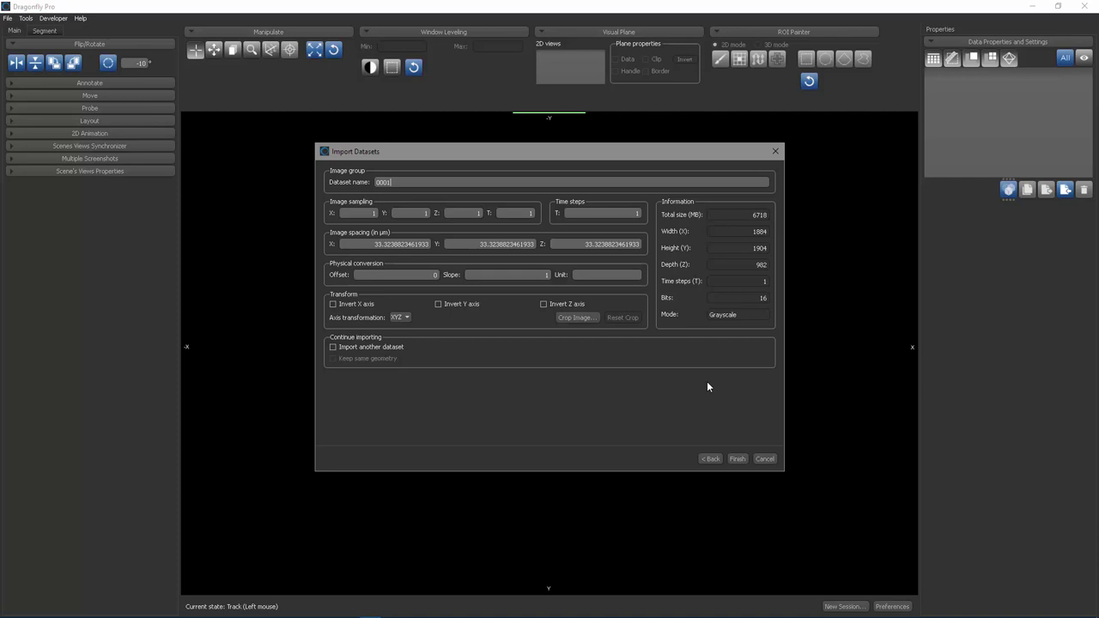
{"action": "left_click_drag", "start_coordinate": [391, 182], "coordinate": [375, 182]}
{"action": "type", "text": "candy bar"}
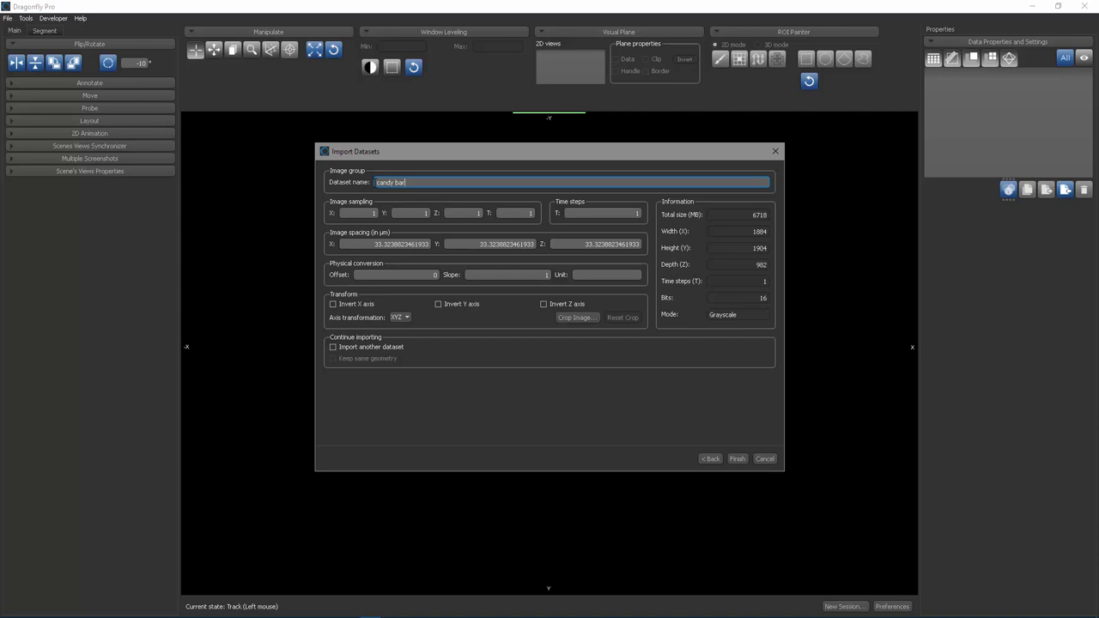
{"action": "left_click", "coordinate": [378, 244]}
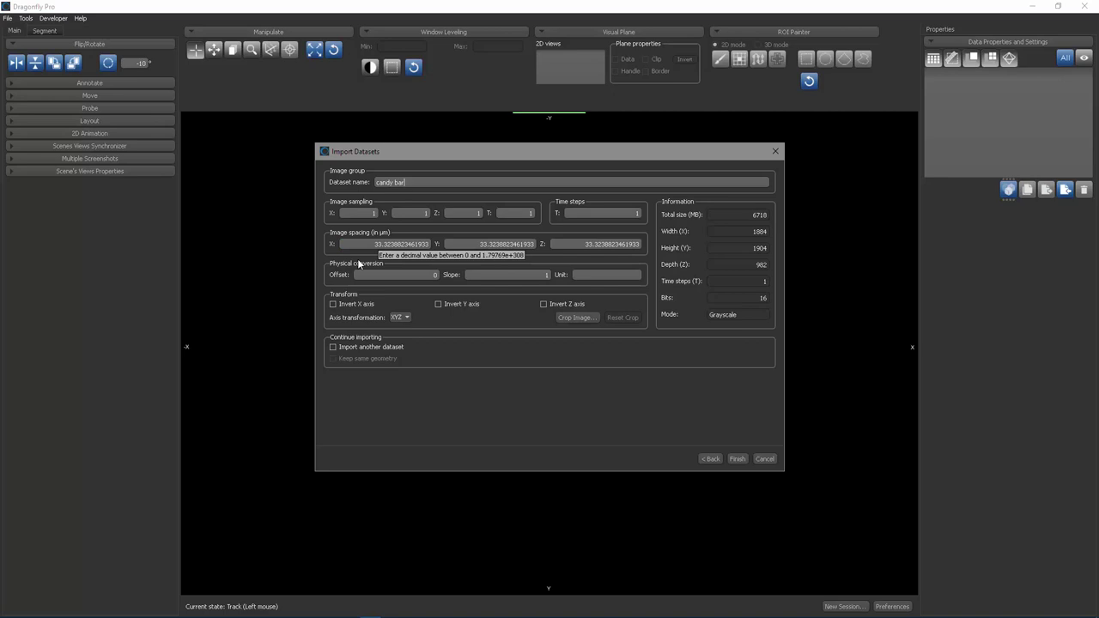
{"action": "left_click_drag", "start_coordinate": [371, 244], "coordinate": [452, 246]}
{"action": "left_click", "coordinate": [452, 245]}
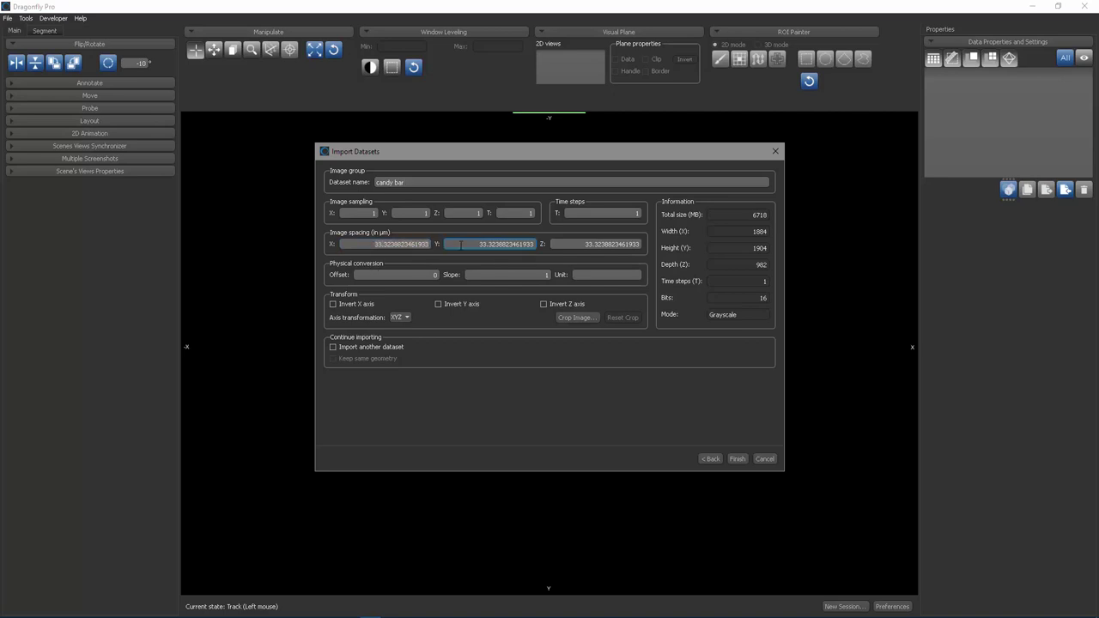
{"action": "type", "text": "45"}
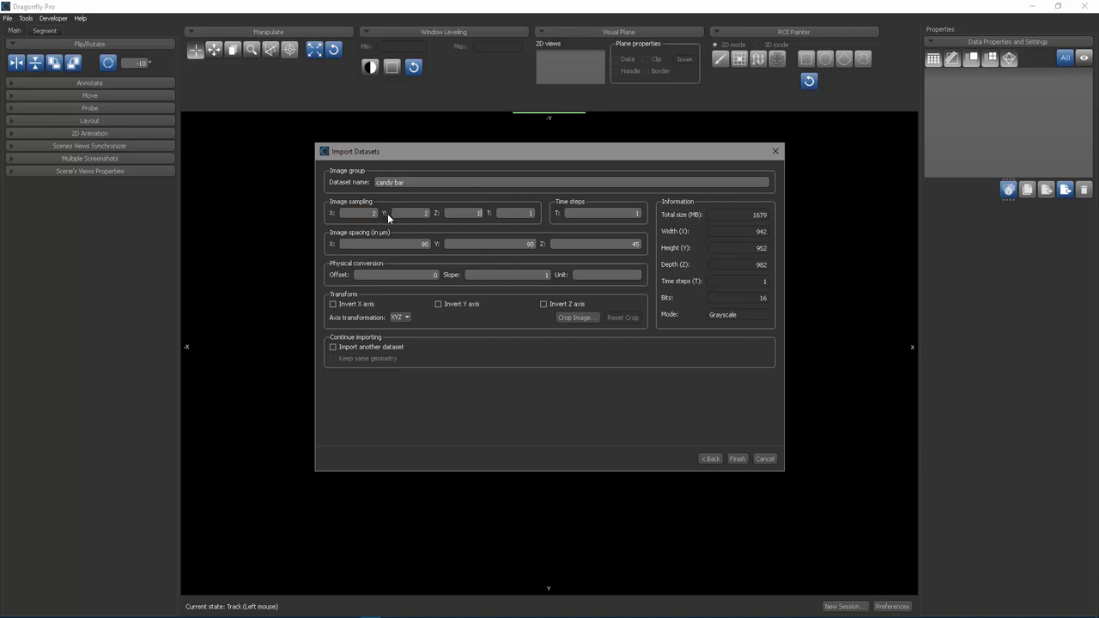
Try an image sampling of 2, then reset the sampling back to 1.
{"action": "key", "text": "Return"}
{"action": "key", "text": "Tab"}
{"action": "left_click", "coordinate": [462, 212]}
{"action": "type", "text": "2"}
{"action": "key", "text": "Tab"}
{"action": "left_click", "coordinate": [360, 212]}
{"action": "type", "text": "1"}
Crop the candy bar region to X 465–1591 and Y 354–1719 in the crop view.
{"action": "left_click", "coordinate": [576, 318]}
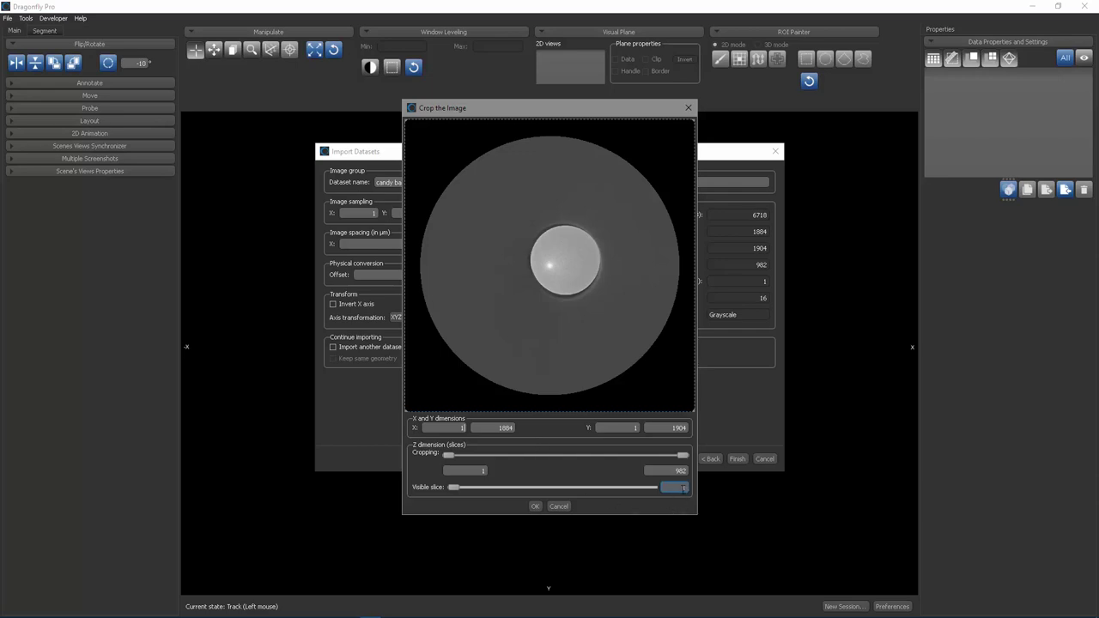
{"action": "left_click_drag", "start_coordinate": [455, 487], "coordinate": [561, 496]}
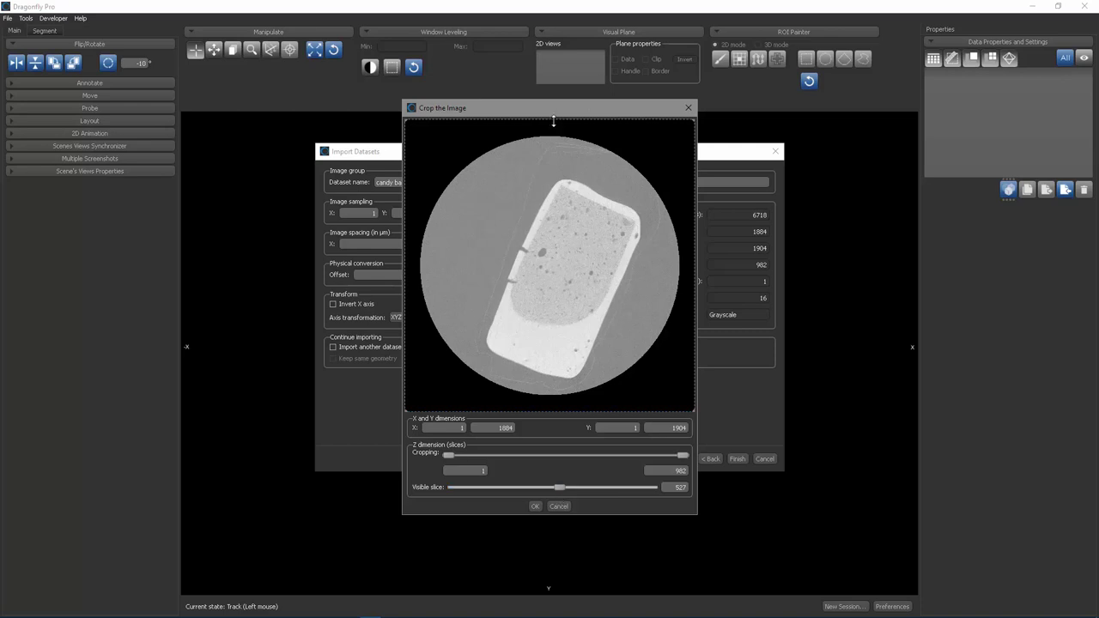
{"action": "left_click_drag", "start_coordinate": [553, 121], "coordinate": [554, 172]}
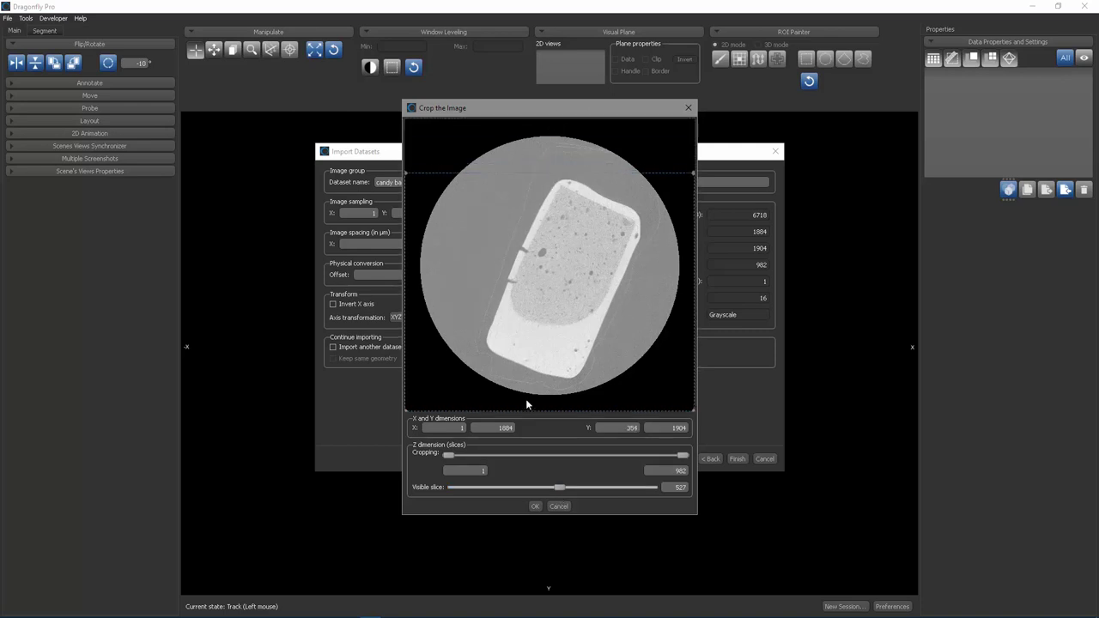
{"action": "left_click_drag", "start_coordinate": [526, 410], "coordinate": [527, 382]}
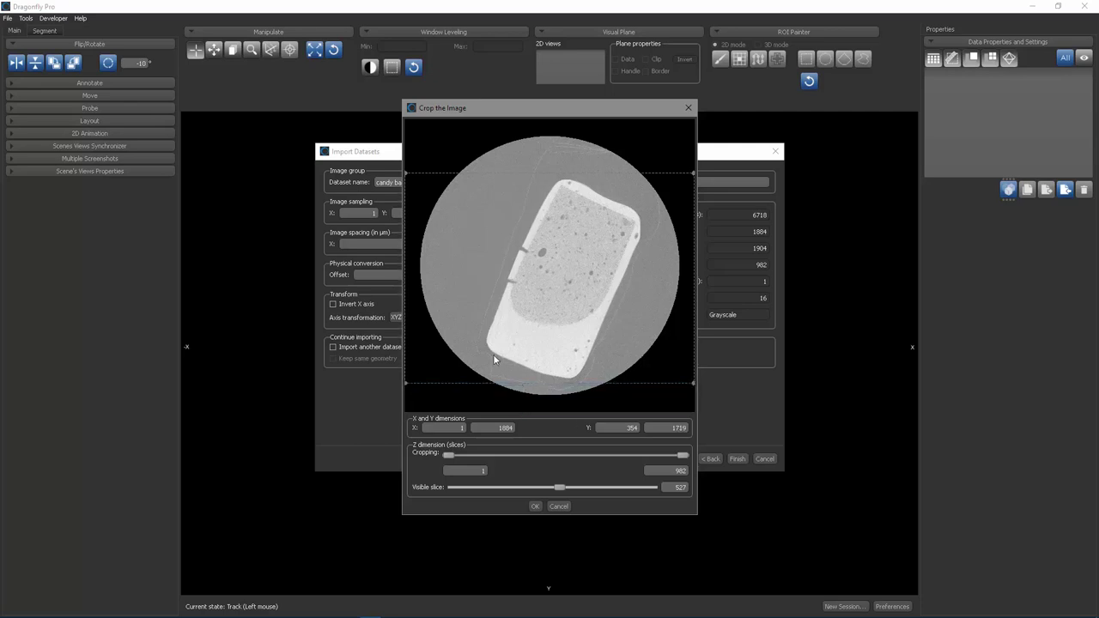
{"action": "left_click_drag", "start_coordinate": [405, 336], "coordinate": [475, 327]}
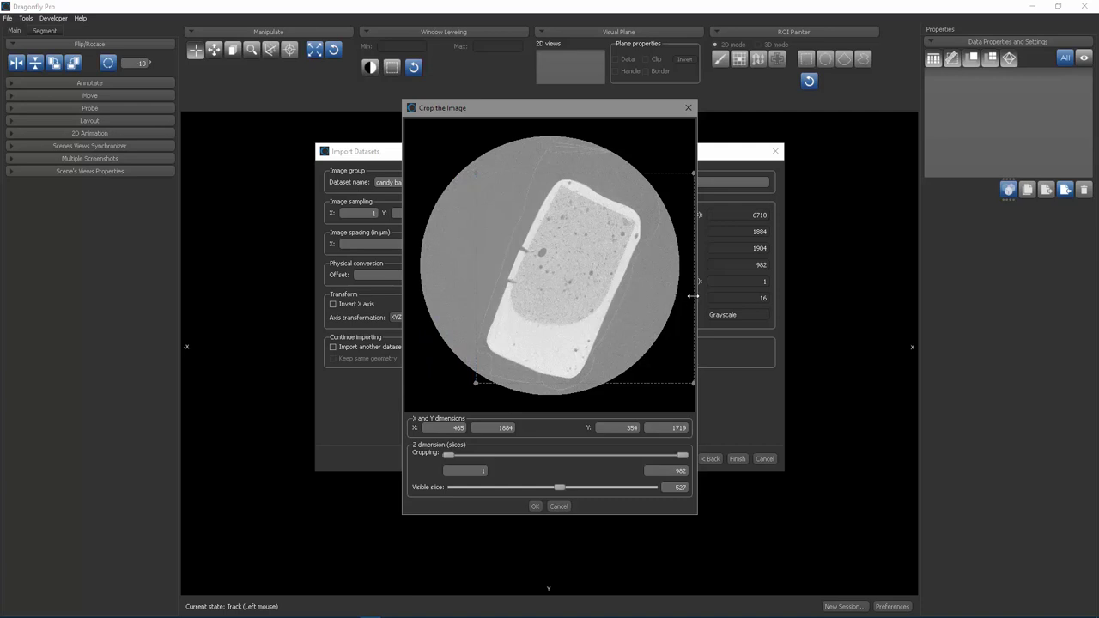
{"action": "left_click_drag", "start_coordinate": [694, 299], "coordinate": [648, 295]}
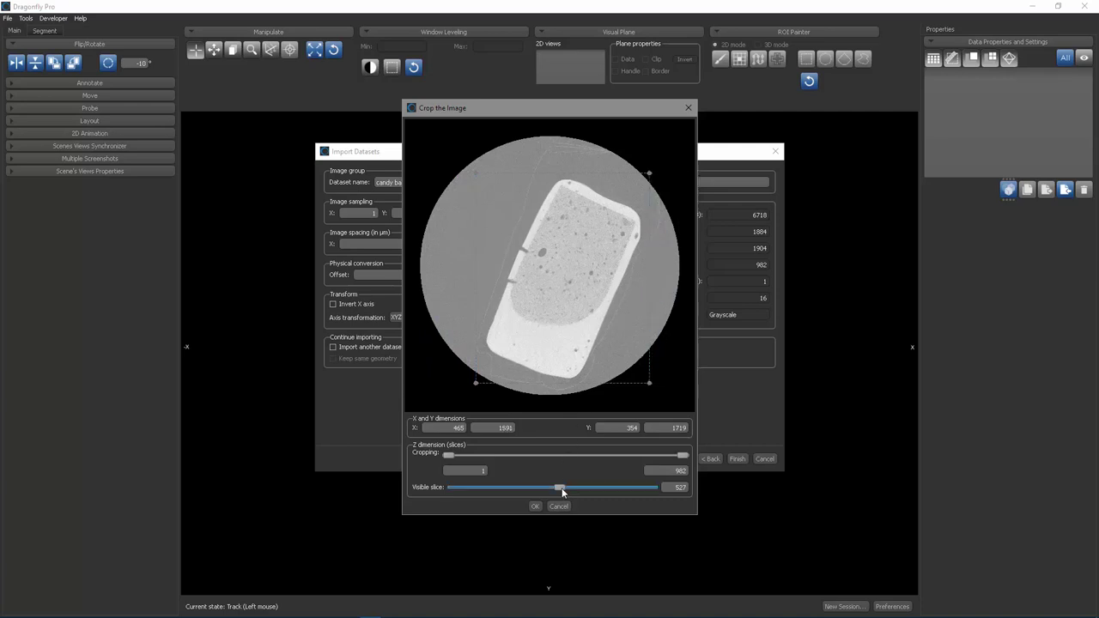
{"action": "left_click_drag", "start_coordinate": [560, 487], "coordinate": [624, 487]}
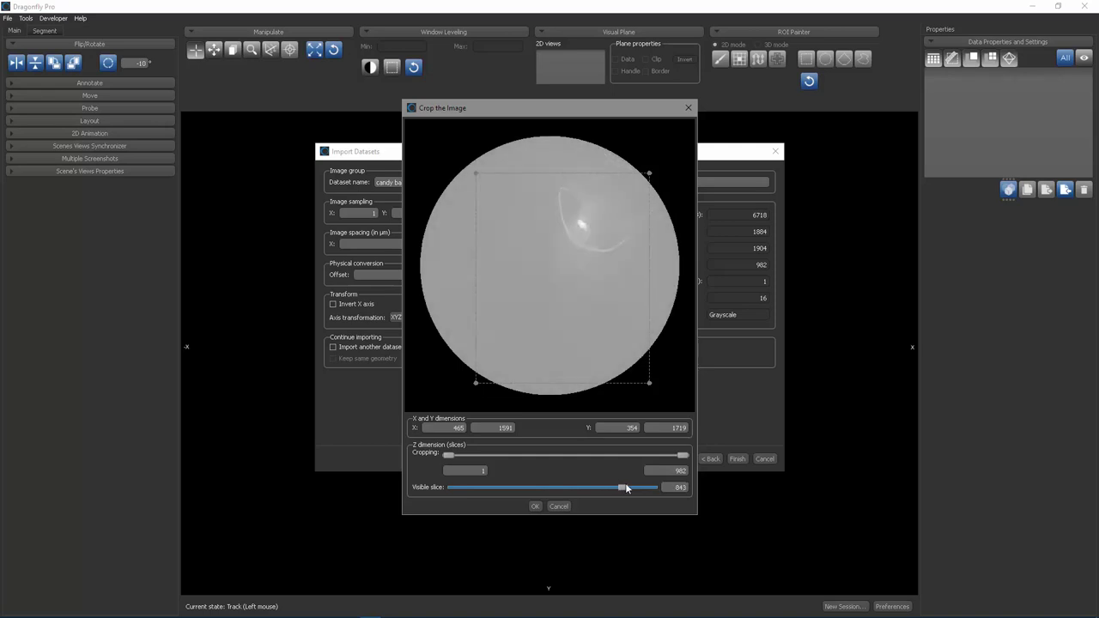
Limit the kept slices to 155 through 850, checking the preview slices.
{"action": "scroll", "coordinate": [626, 485], "scroll_direction": "up", "scroll_amount": 1}
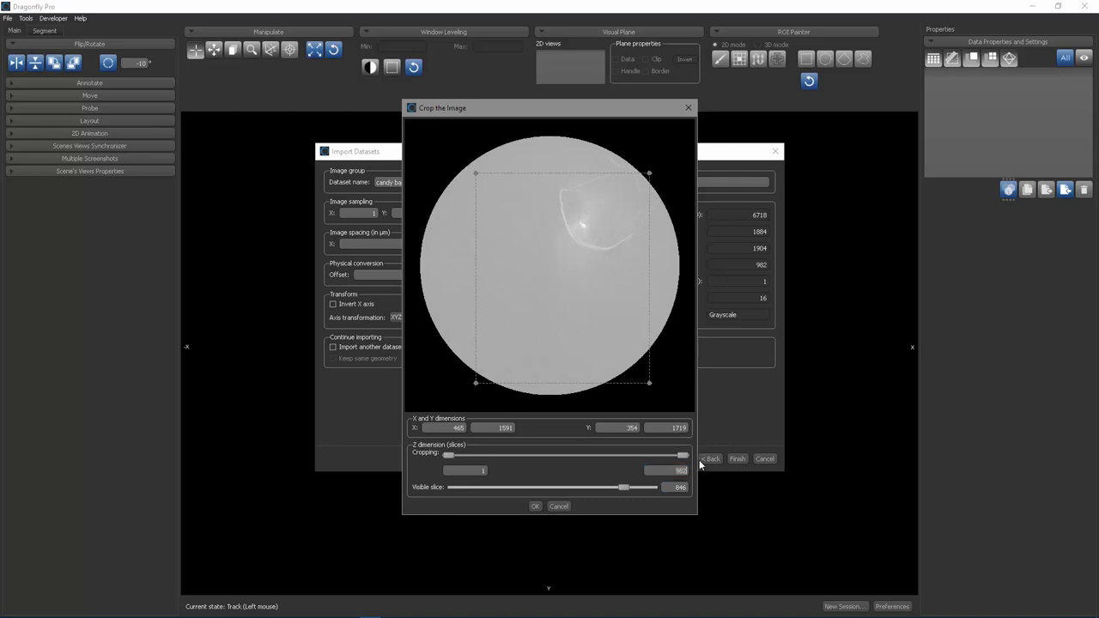
{"action": "key", "text": "BackSpace"}
{"action": "key", "text": "BackSpace"}
{"action": "key", "text": "BackSpace"}
{"action": "type", "text": "850"}
{"action": "left_click_drag", "start_coordinate": [623, 488], "coordinate": [615, 488]}
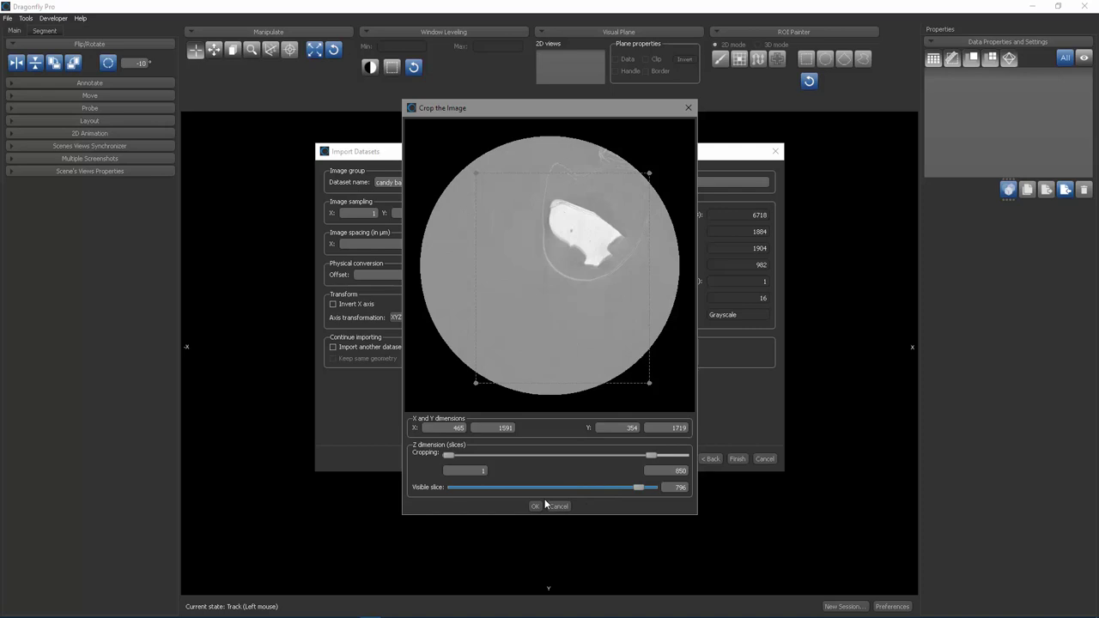
{"action": "key", "text": "Left"}
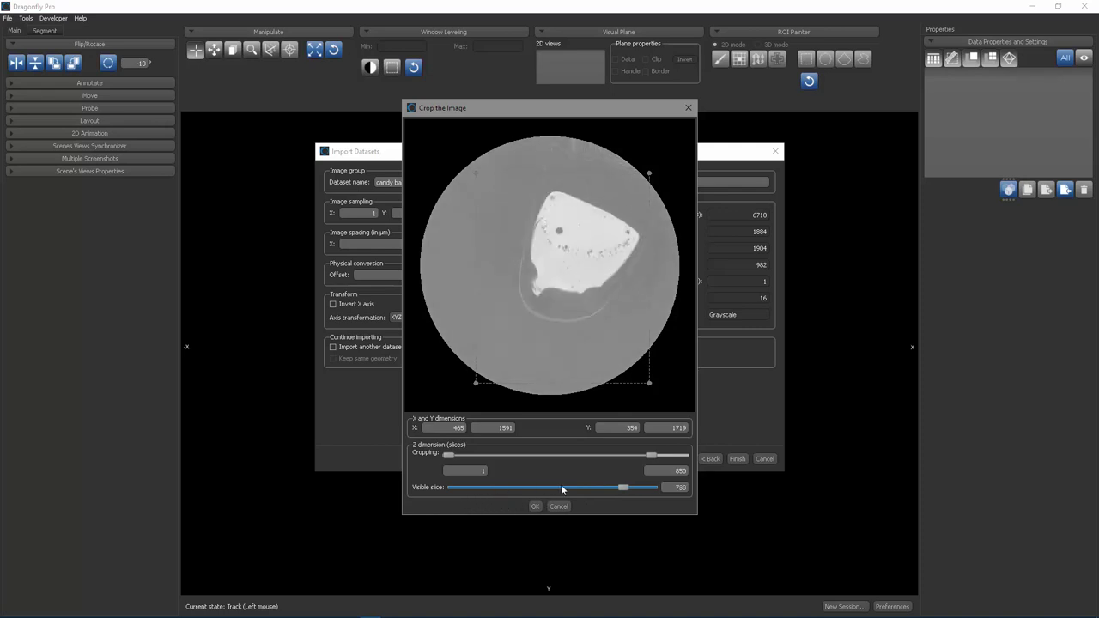
{"action": "left_click_drag", "start_coordinate": [622, 487], "coordinate": [491, 492]}
{"action": "double_click", "coordinate": [483, 471]}
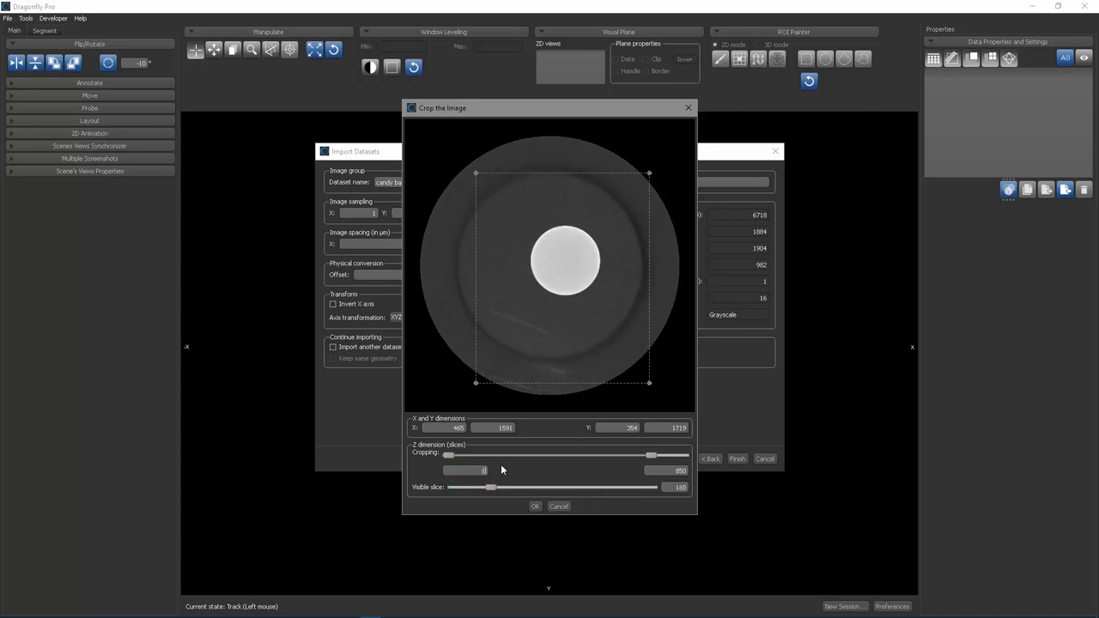
{"action": "type", "text": "155"}
{"action": "key", "text": "Tab"}
{"action": "scroll", "coordinate": [460, 426], "scroll_direction": "up", "scroll_amount": 3}
{"action": "key", "text": "Tab"}
{"action": "key", "text": "shift+Tab"}
{"action": "key", "text": "Tab"}
Confirm the crop for a 1127×1366×696, 2043 MB candy bar dataset, keeping XYZ axis order.
{"action": "left_click", "coordinate": [535, 506]}
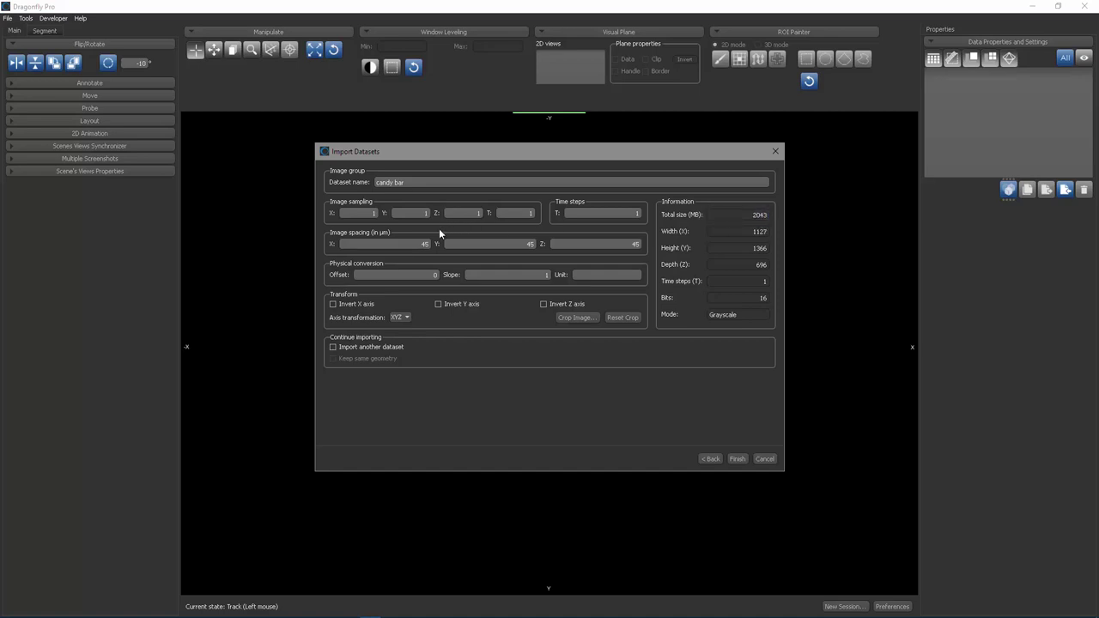
{"action": "left_click", "coordinate": [400, 213]}
{"action": "left_click", "coordinate": [517, 275]}
{"action": "left_click", "coordinate": [401, 317]}
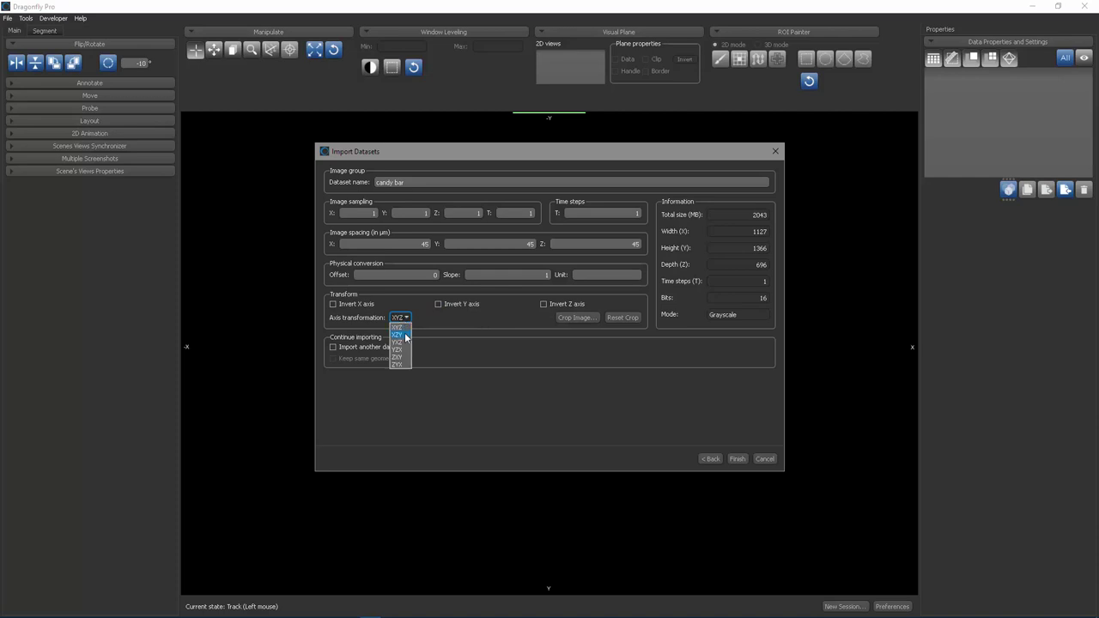
{"action": "left_click", "coordinate": [478, 322]}
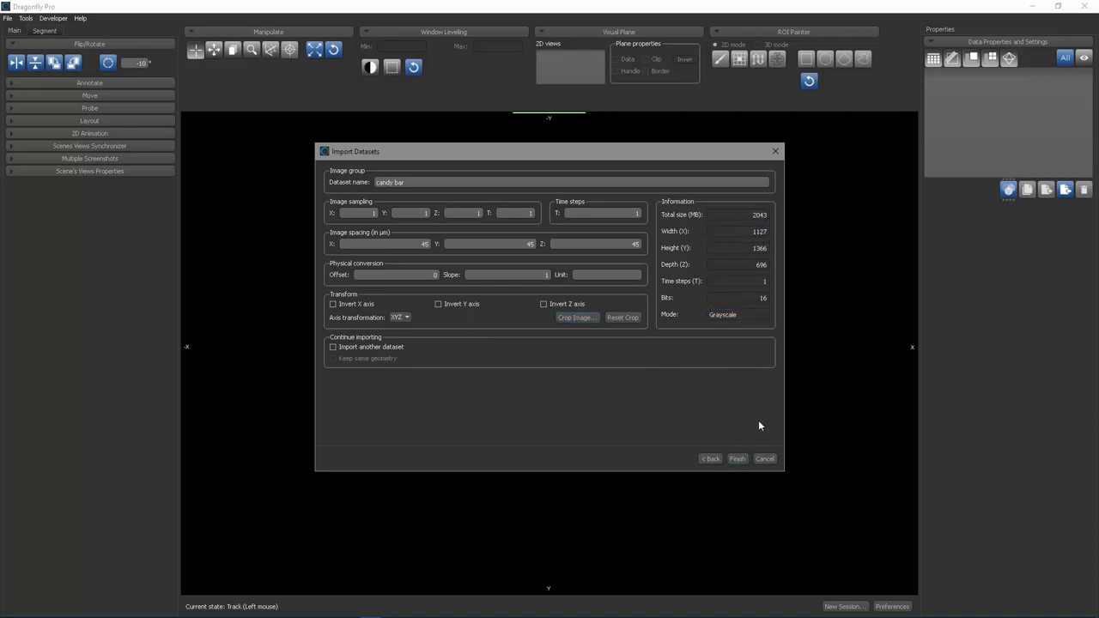
Cancel the candy bar import and start a new one via File > Import Image Files.
{"action": "left_click", "coordinate": [766, 458]}
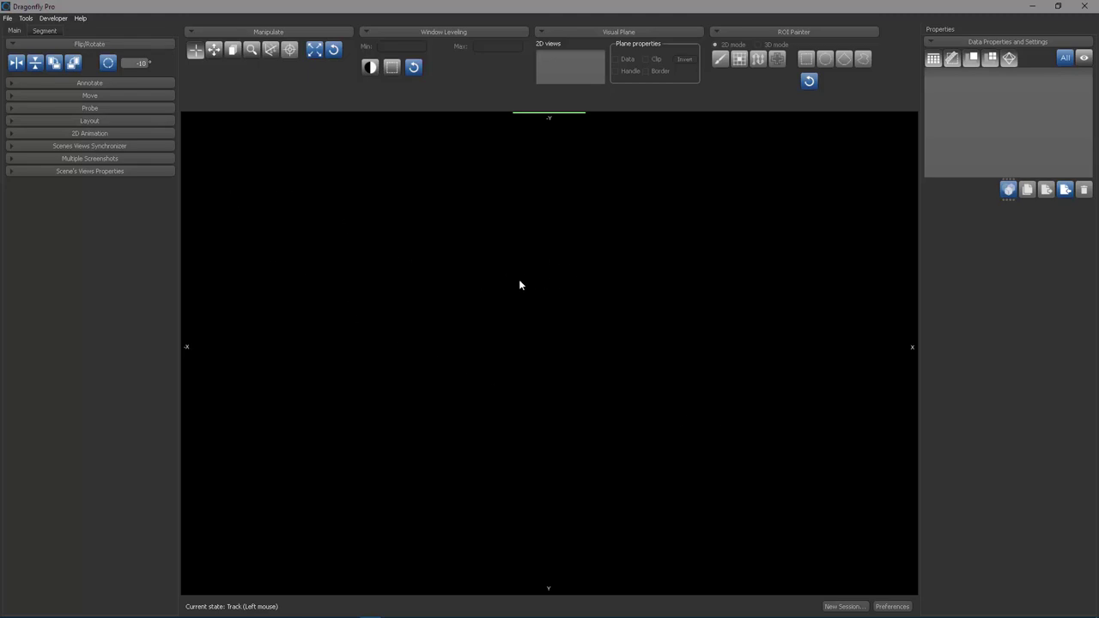
{"action": "left_click", "coordinate": [9, 18]}
{"action": "left_click", "coordinate": [26, 18]}
{"action": "left_click", "coordinate": [8, 18]}
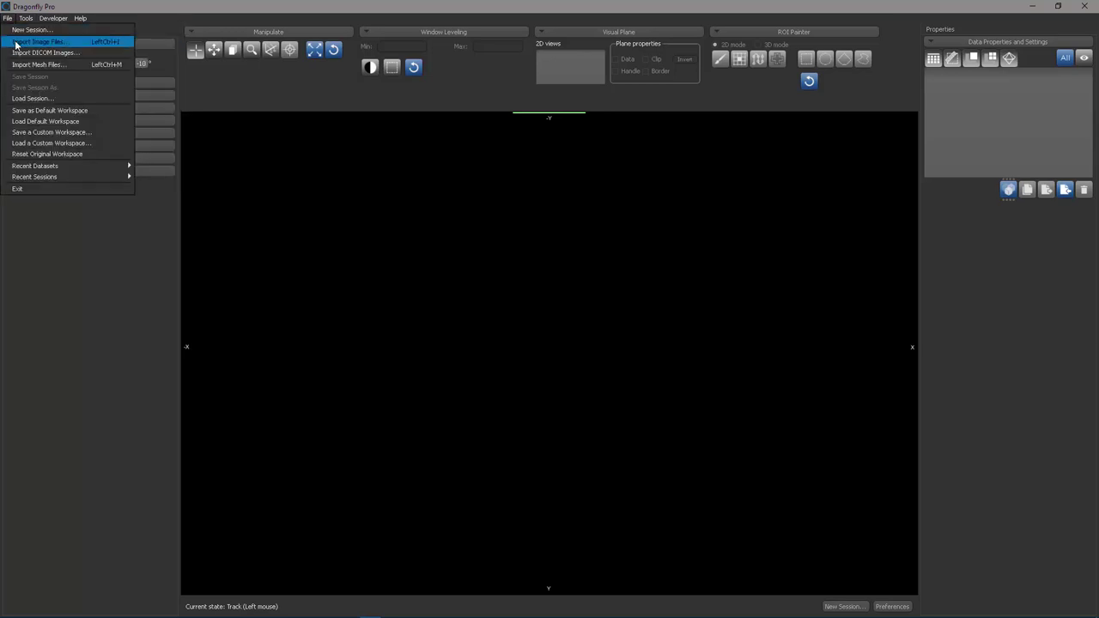
{"action": "left_click", "coordinate": [19, 41]}
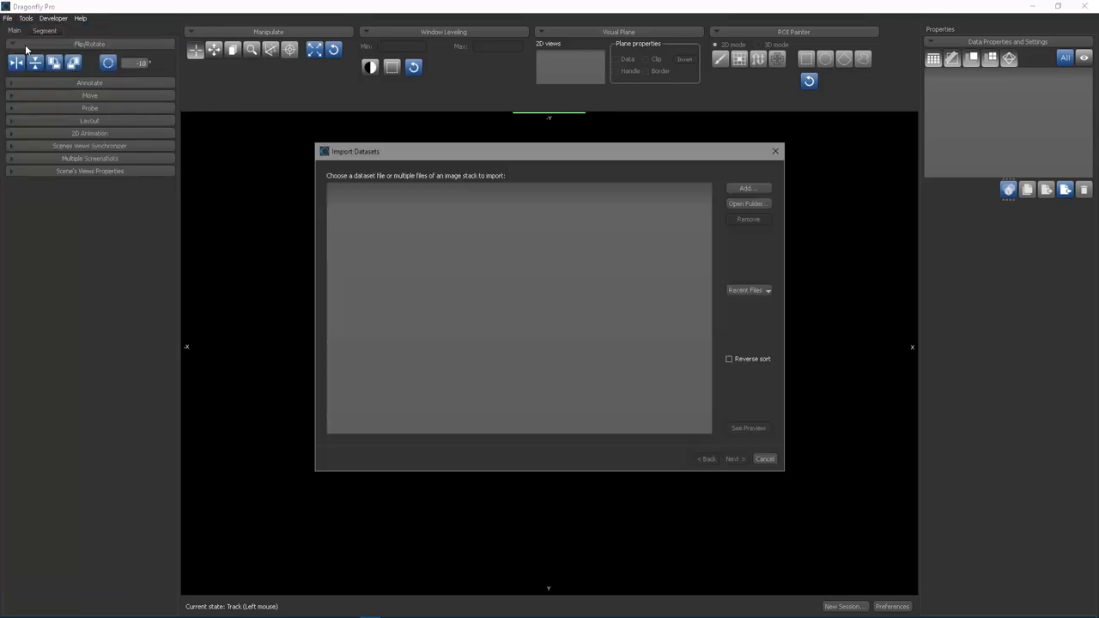
{"action": "left_click", "coordinate": [750, 189]}
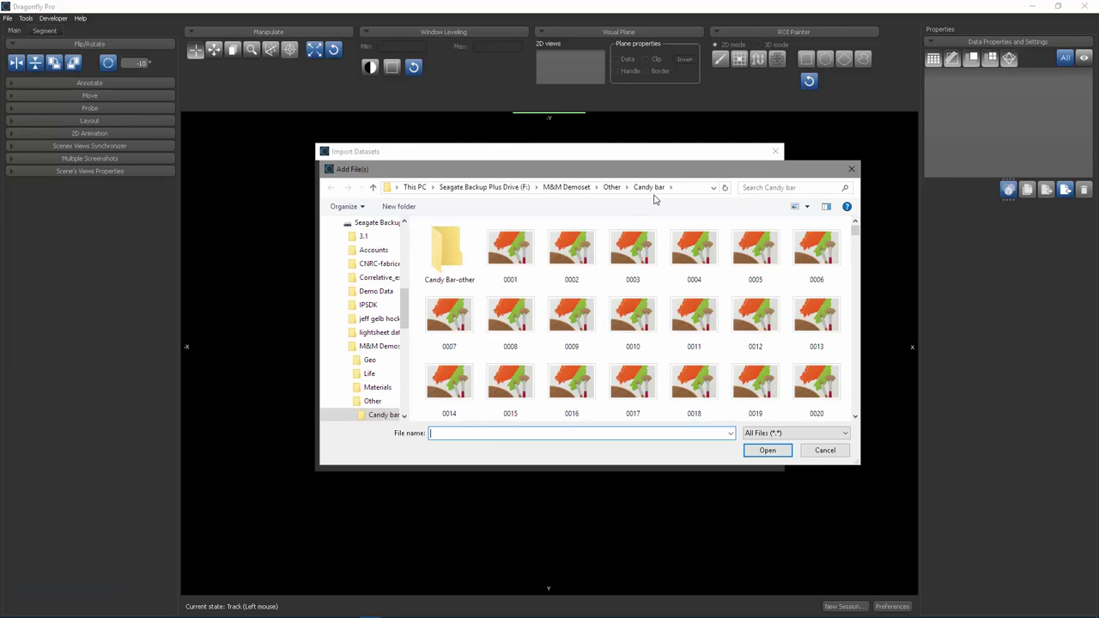
{"action": "left_click", "coordinate": [578, 189]}
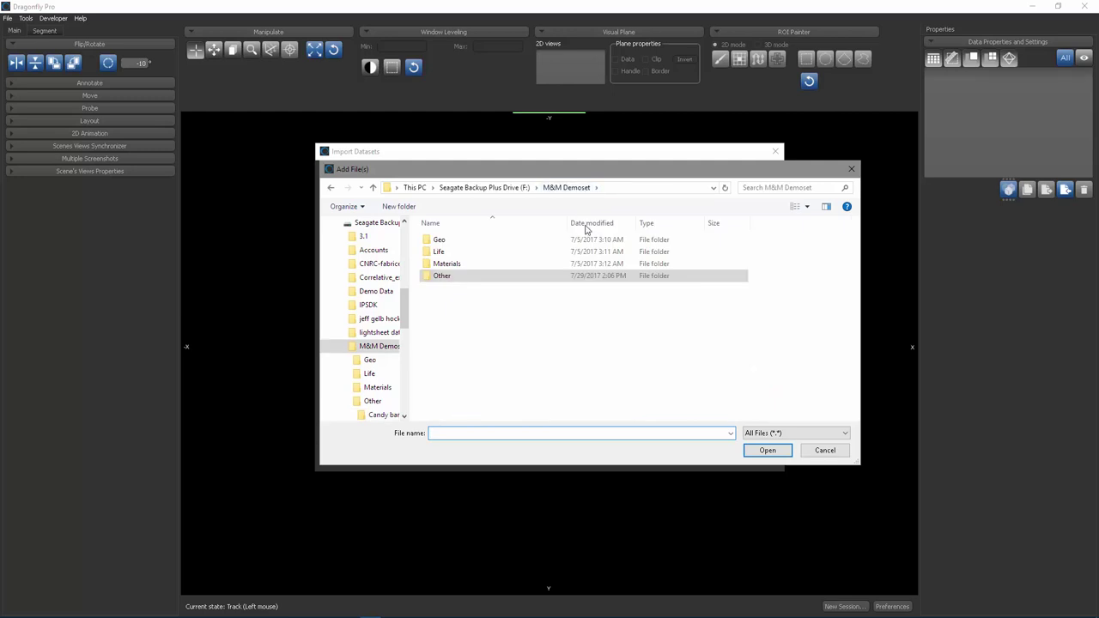
{"action": "left_click", "coordinate": [468, 274]}
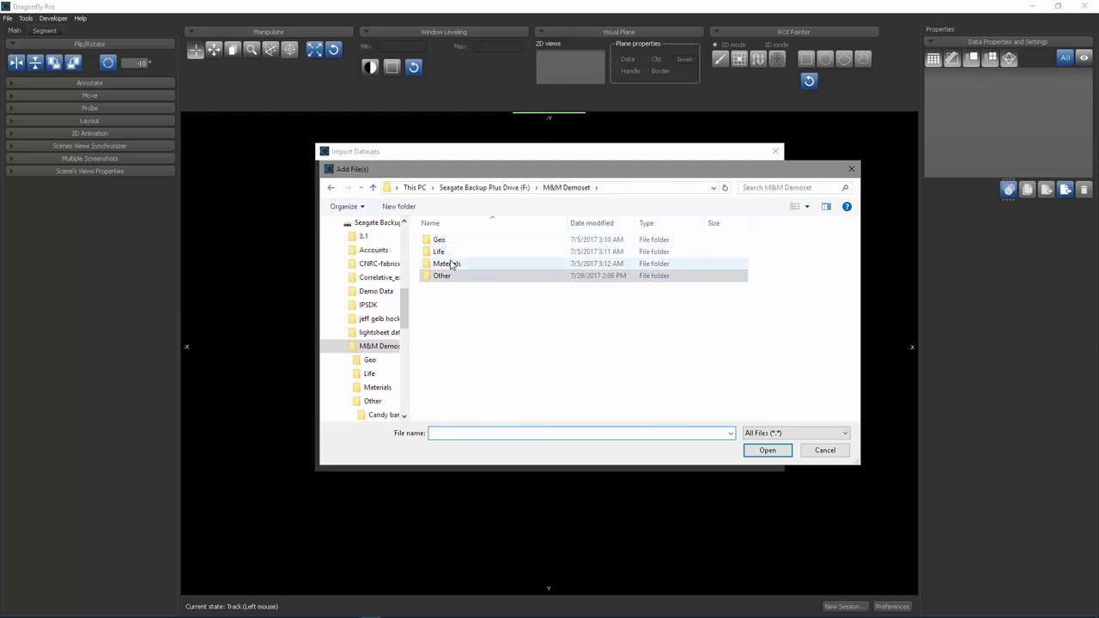
{"action": "left_click", "coordinate": [450, 276]}
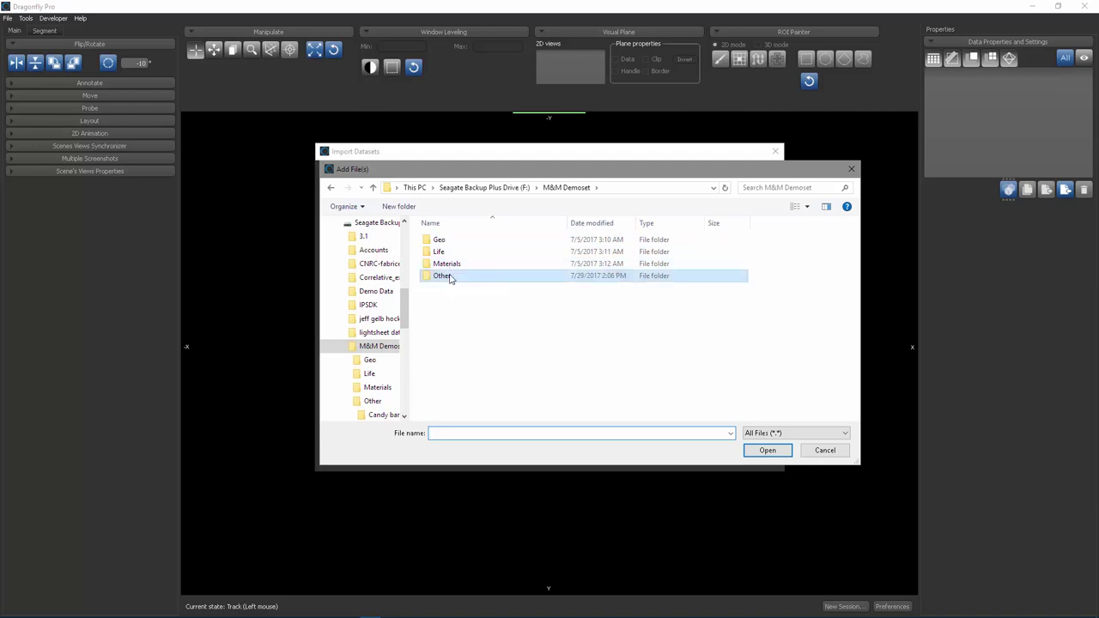
{"action": "double_click", "coordinate": [450, 276]}
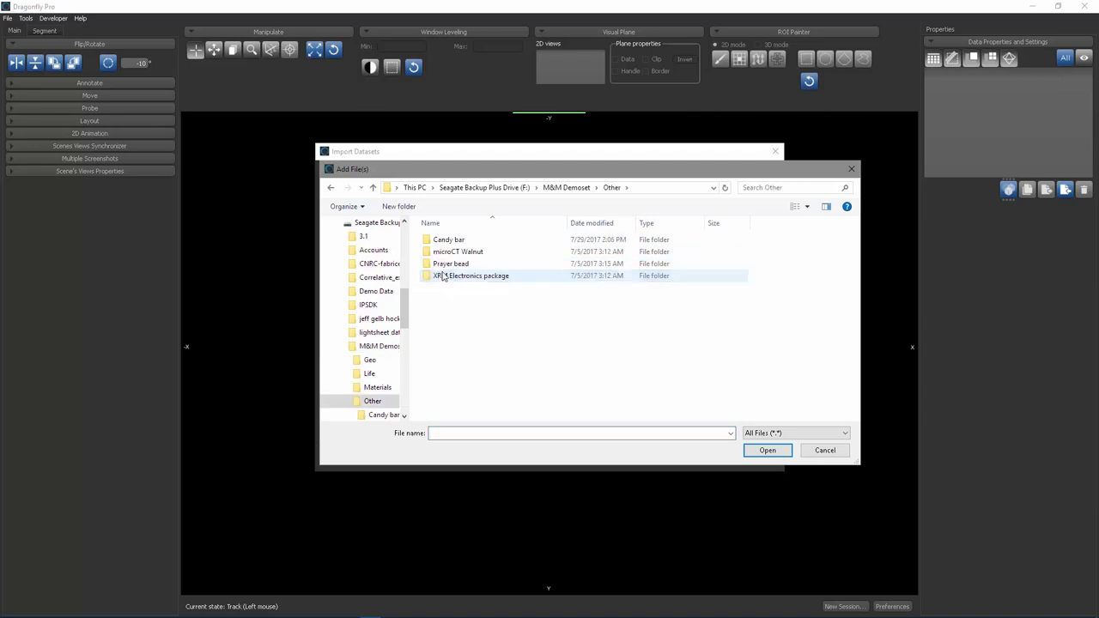
{"action": "left_click", "coordinate": [331, 188]}
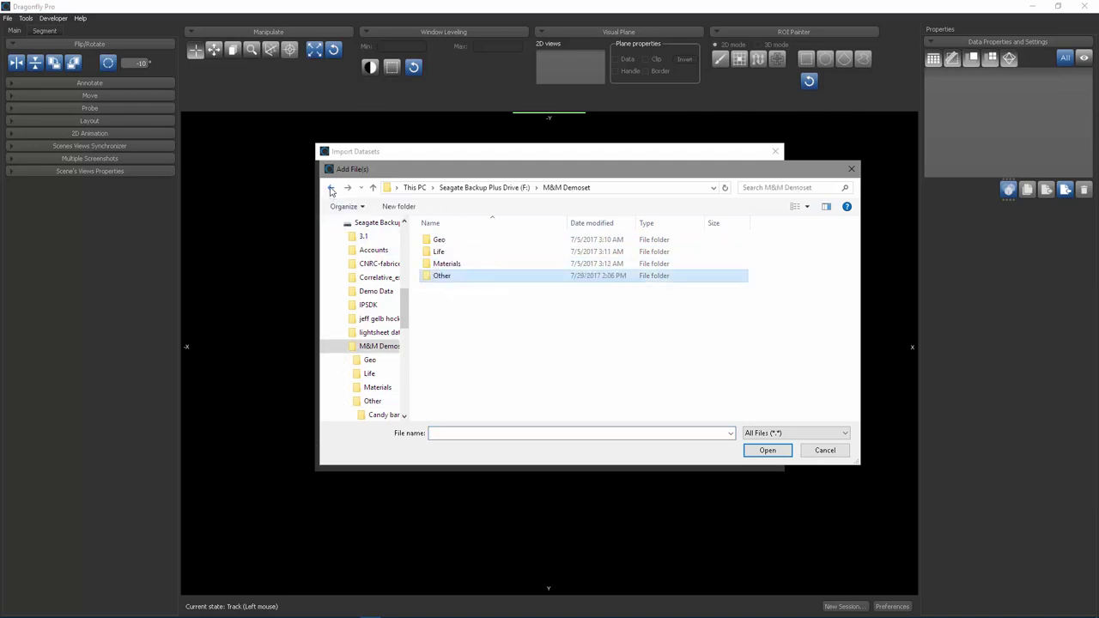
{"action": "double_click", "coordinate": [443, 243]}
{"action": "double_click", "coordinate": [457, 252]}
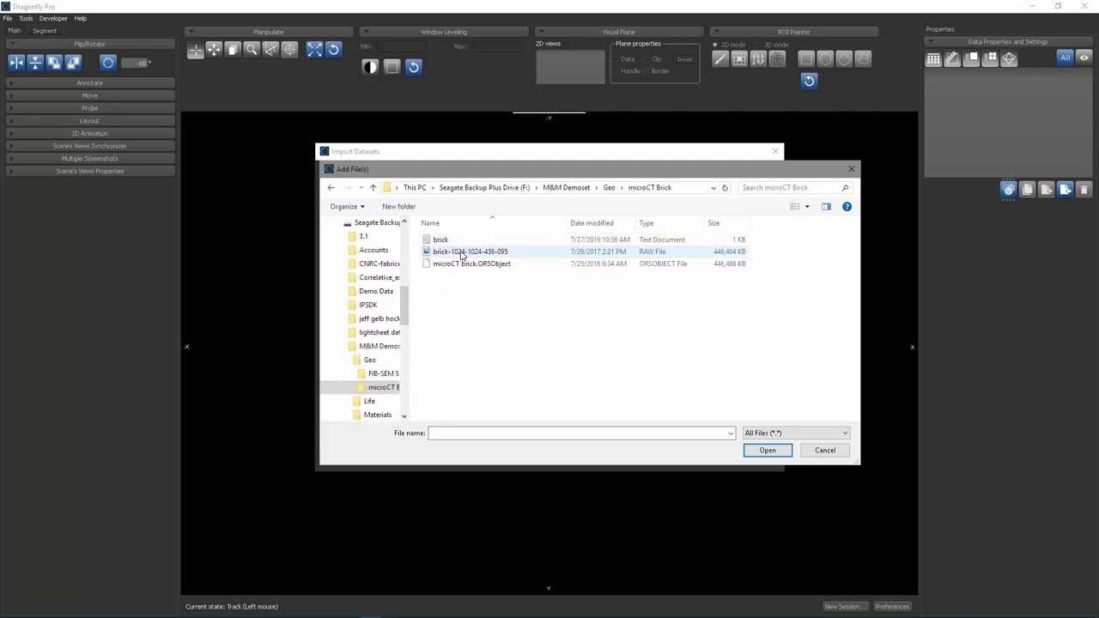
{"action": "double_click", "coordinate": [506, 252]}
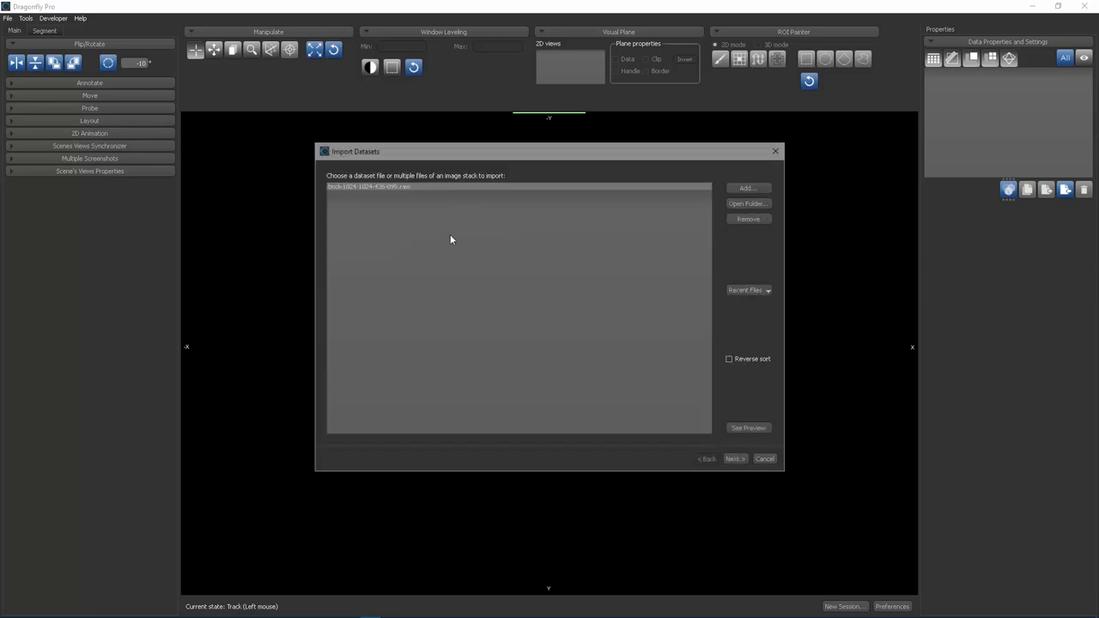
Set the raw brick size to 1024 × 1024 and preview a slice of the 436-slice volume.
{"action": "left_click", "coordinate": [390, 185]}
{"action": "left_click", "coordinate": [736, 459]}
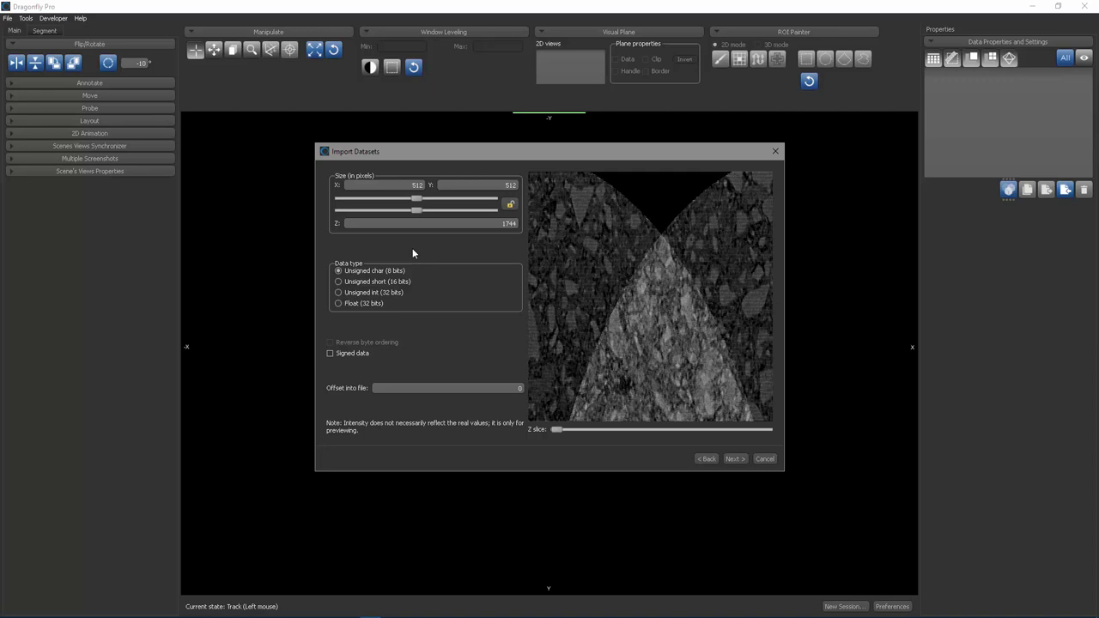
{"action": "double_click", "coordinate": [417, 185]}
{"action": "type", "text": "1024"}
{"action": "double_click", "coordinate": [471, 185]}
{"action": "type", "text": "1024"}
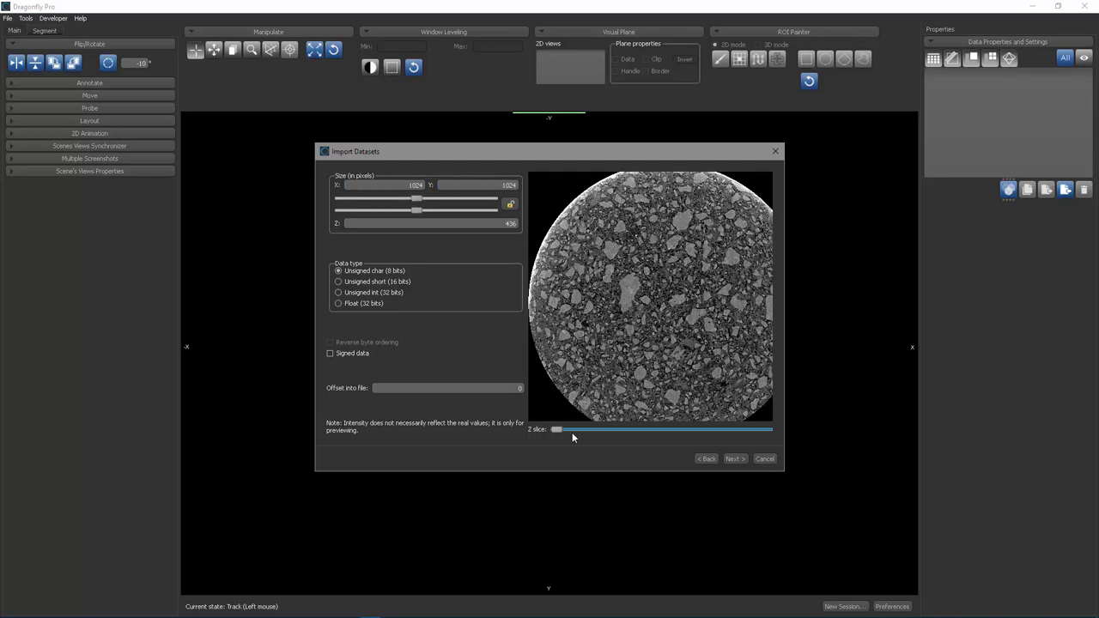
{"action": "mouse_move", "coordinate": [557, 429]}
{"action": "left_mouse_down"}
{"action": "mouse_move", "coordinate": [635, 431]}
{"action": "mouse_move", "coordinate": [566, 431]}
{"action": "left_mouse_up"}
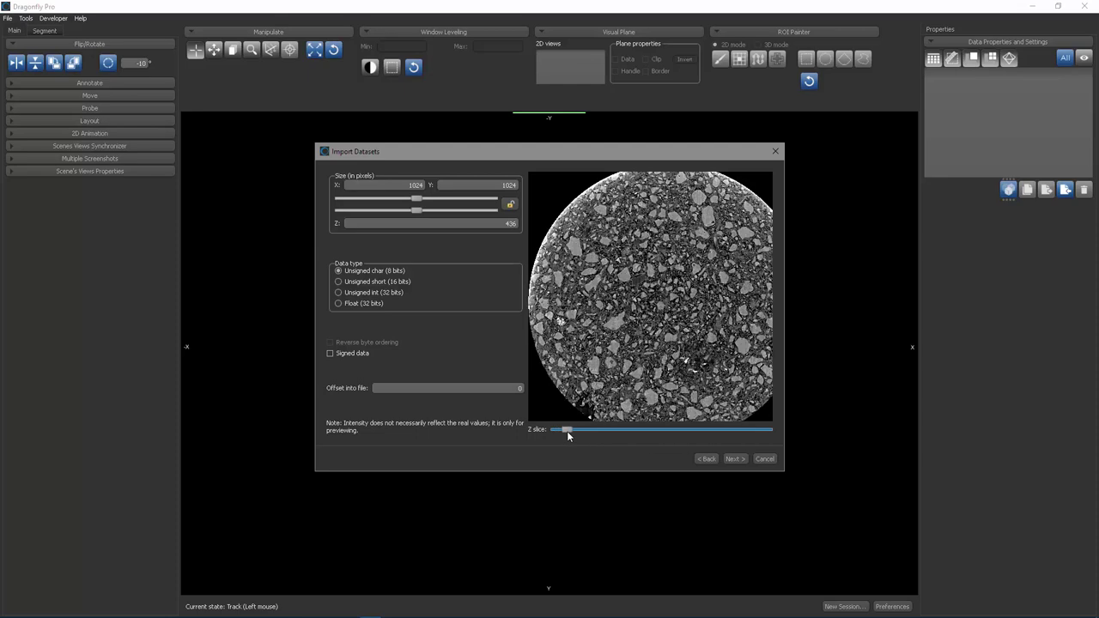
Name the brick dataset brick-VisibleCement with 0.95 µm X, Y, Z spacing, then cancel the import.
{"action": "left_click", "coordinate": [729, 459]}
{"action": "triple_click", "coordinate": [441, 182]}
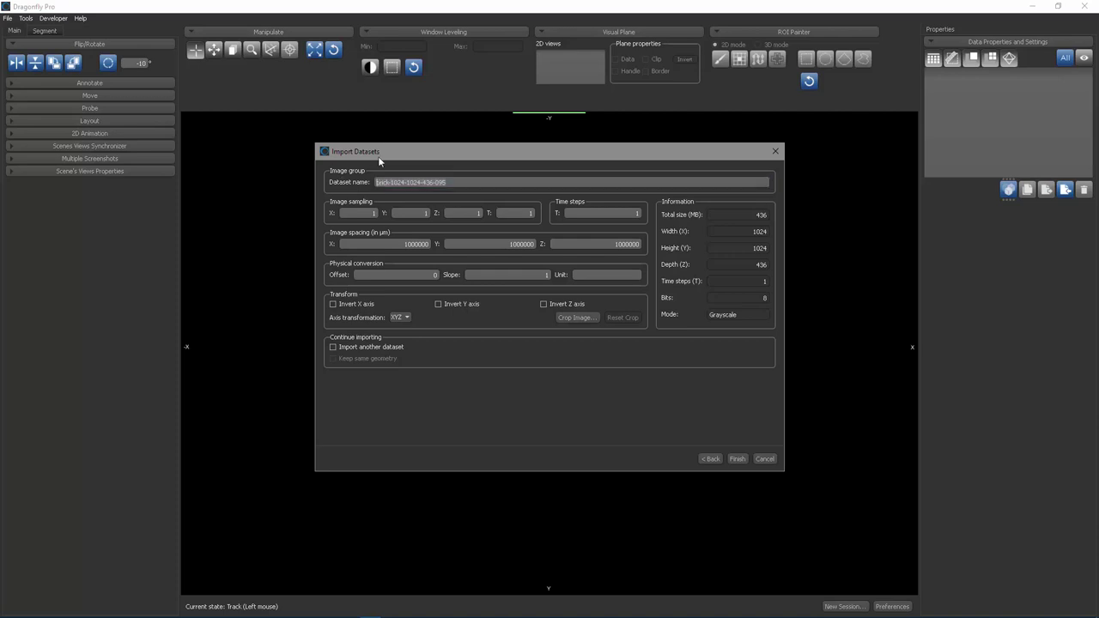
{"action": "type", "text": "brick-VisibleCement"}
{"action": "key", "text": "Tab"}
{"action": "type", "text": "0.95"}
{"action": "key", "text": "Tab"}
{"action": "type", "text": "0.05"}
{"action": "key", "text": "Tab"}
{"action": "type", "text": "0.95"}
{"action": "key", "text": "Tab"}
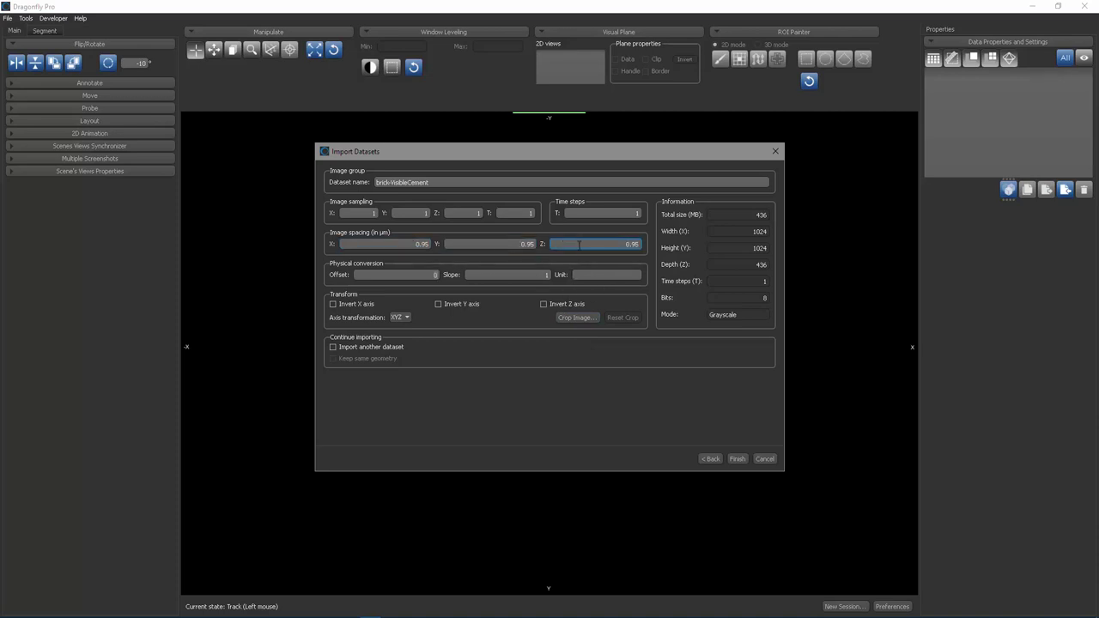
{"action": "left_click", "coordinate": [760, 461]}
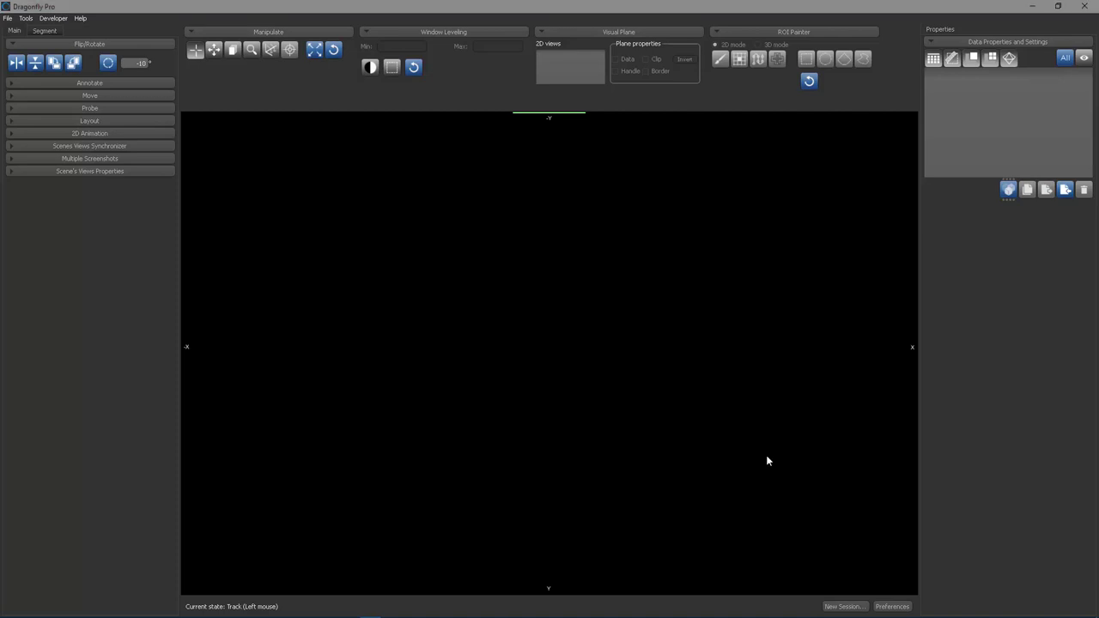
Start a new image import and add DE_040 from Materials > XRM Dual energy phantom.
{"action": "left_click", "coordinate": [8, 19]}
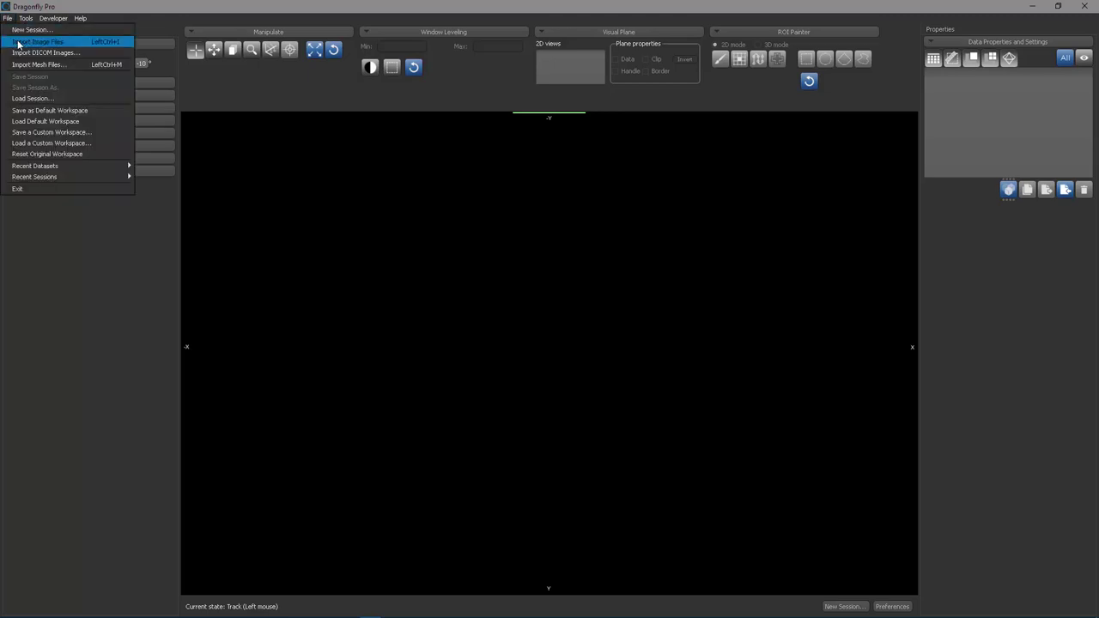
{"action": "left_click", "coordinate": [18, 42]}
{"action": "left_click", "coordinate": [751, 189]}
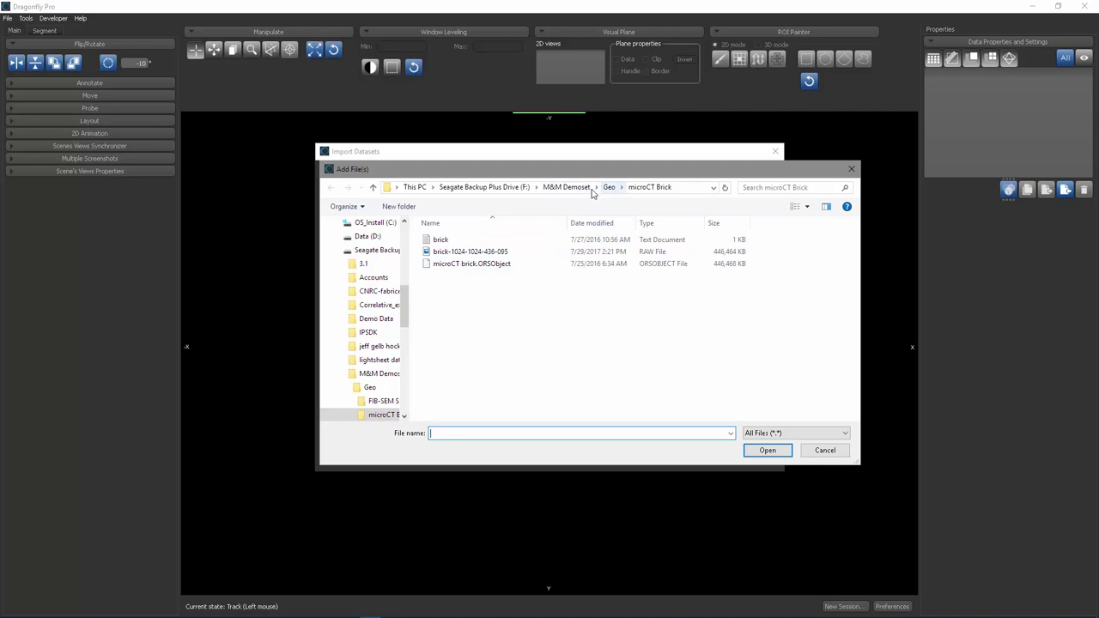
{"action": "left_click", "coordinate": [575, 188]}
{"action": "double_click", "coordinate": [461, 266]}
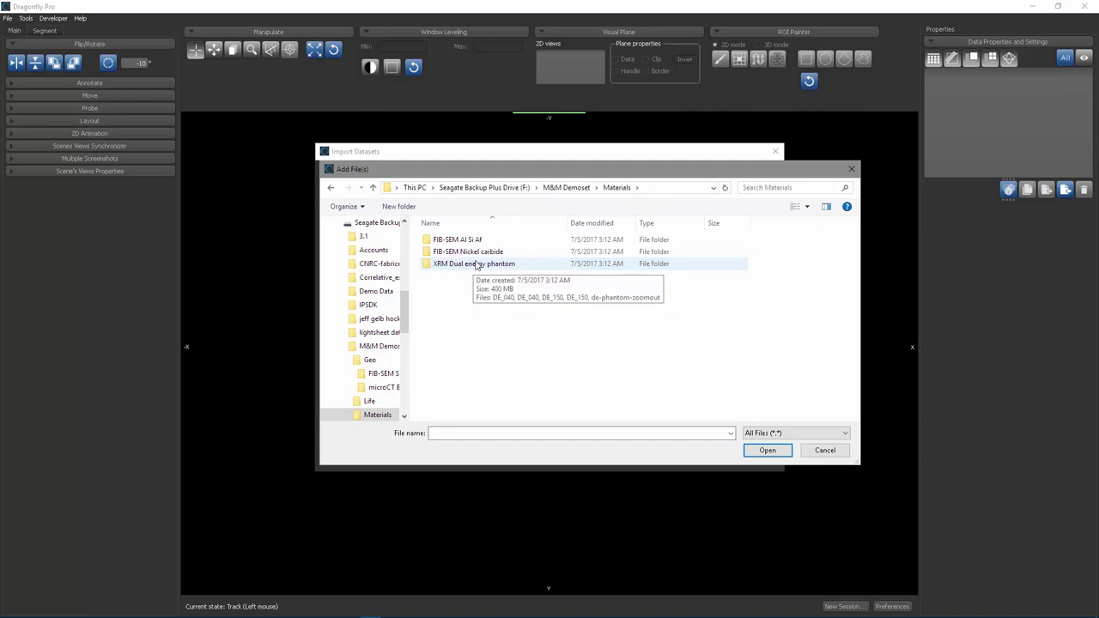
{"action": "double_click", "coordinate": [473, 265]}
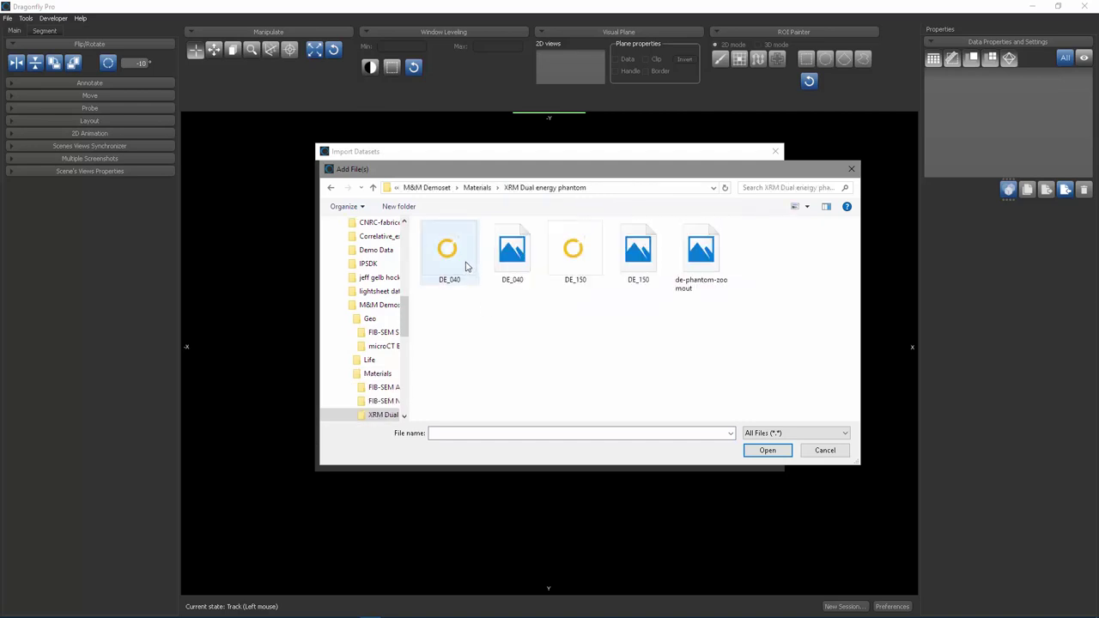
{"action": "left_click", "coordinate": [466, 265]}
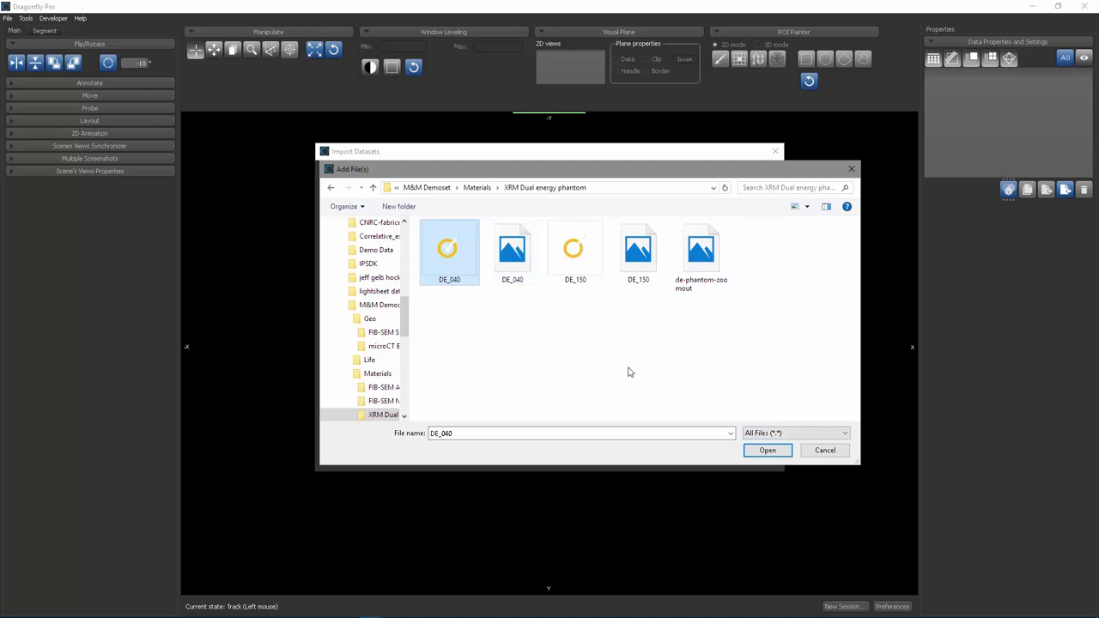
{"action": "left_click", "coordinate": [767, 451]}
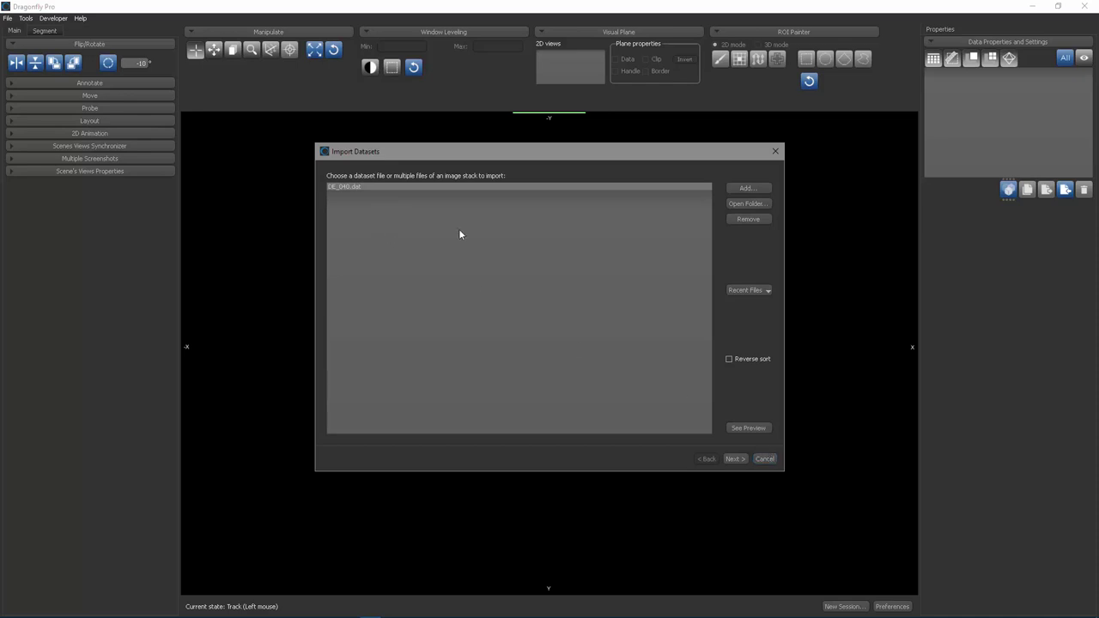
Continue to the DE_040 settings and open the crop preview of its 401 slices.
{"action": "left_click", "coordinate": [736, 459]}
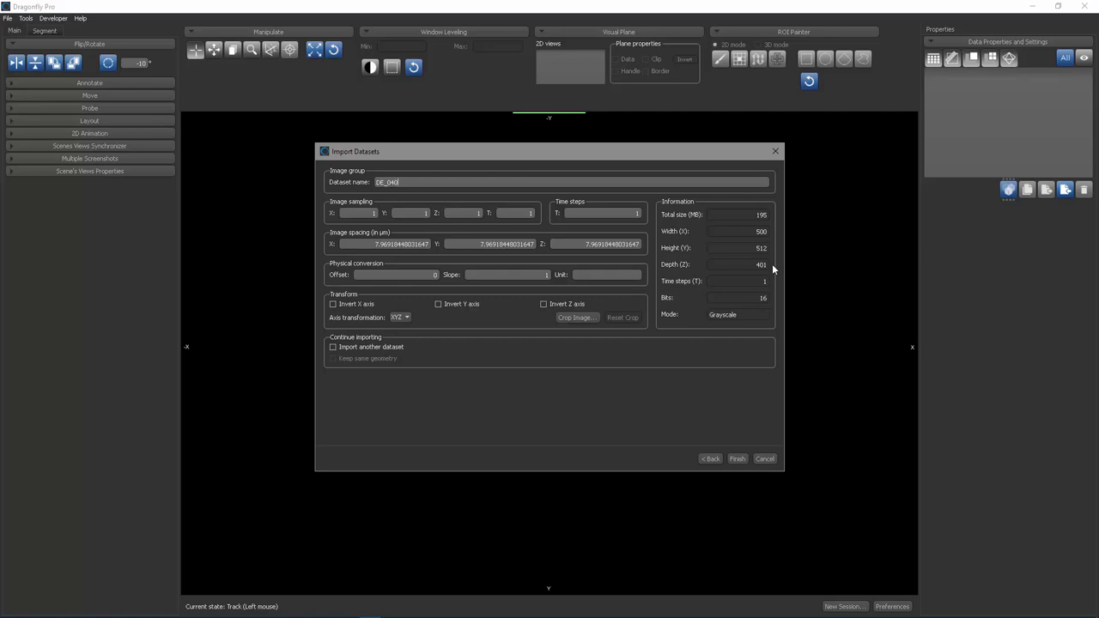
{"action": "left_click", "coordinate": [577, 317]}
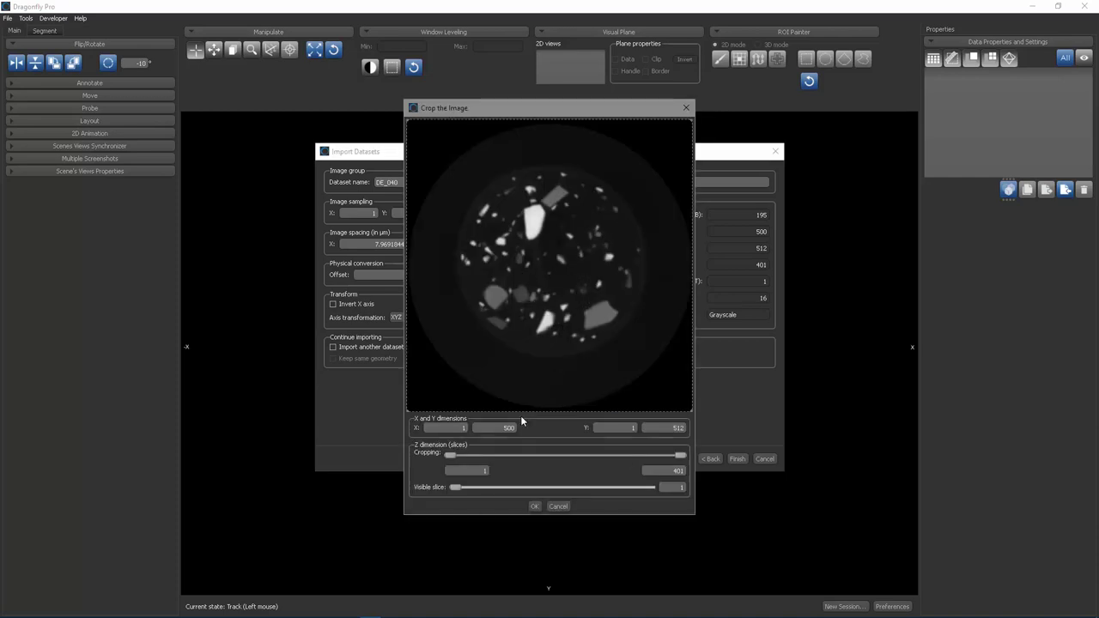
Crop DE_040 to X 79–433 and Y 75–425, giving 355 × 351 × 401 at 95 MB.
{"action": "left_click_drag", "start_coordinate": [456, 486], "coordinate": [507, 505]}
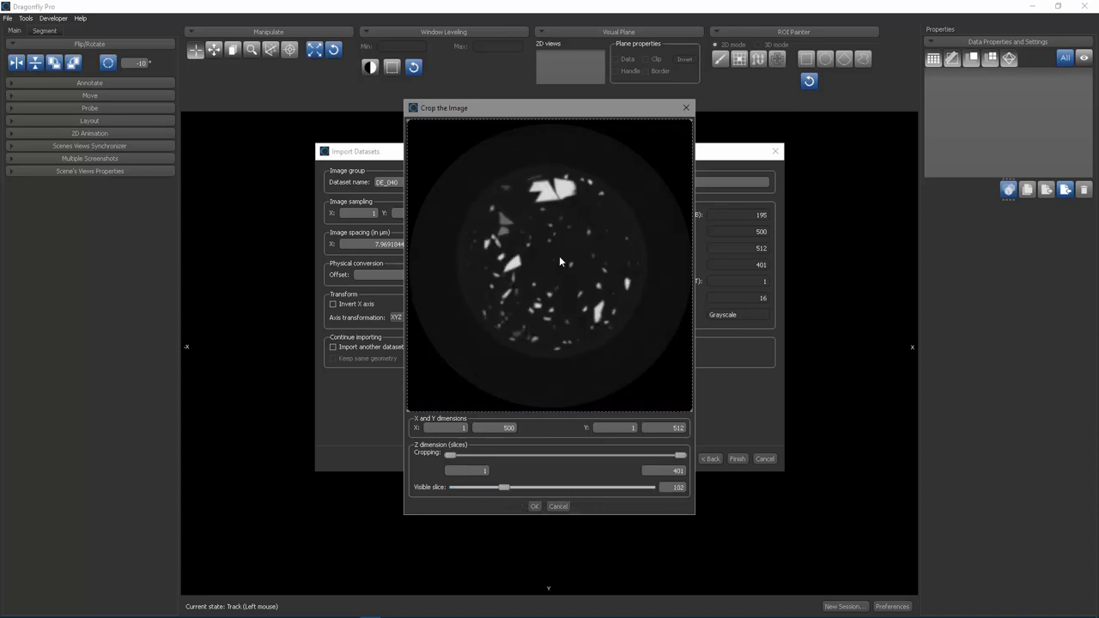
{"action": "left_click_drag", "start_coordinate": [557, 120], "coordinate": [558, 161]}
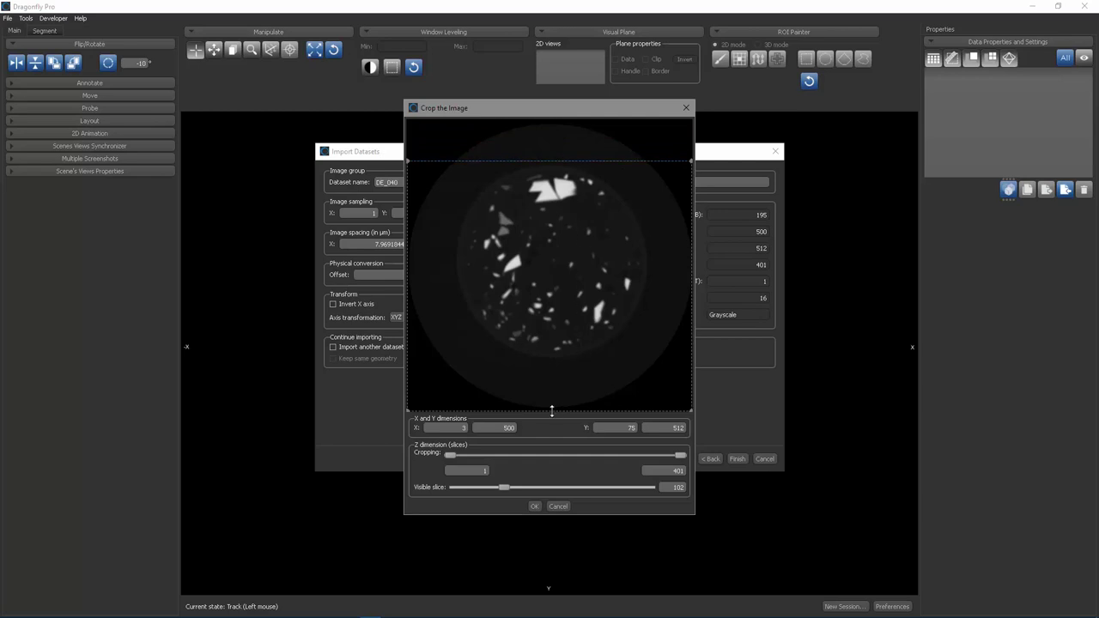
{"action": "left_click_drag", "start_coordinate": [551, 409], "coordinate": [558, 361]}
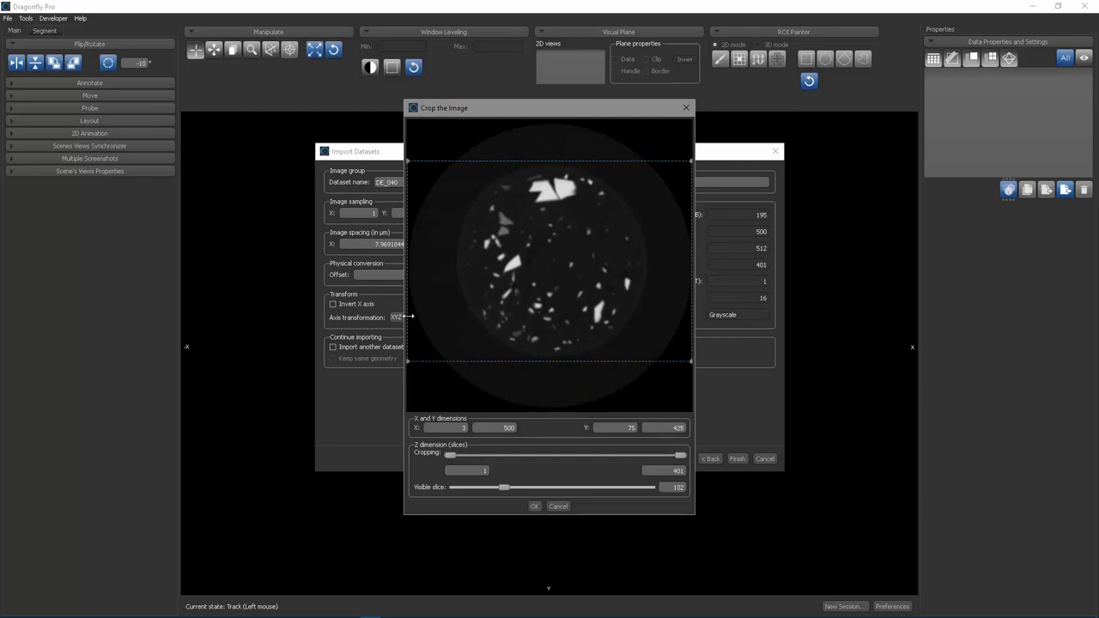
{"action": "left_click_drag", "start_coordinate": [408, 317], "coordinate": [450, 317]}
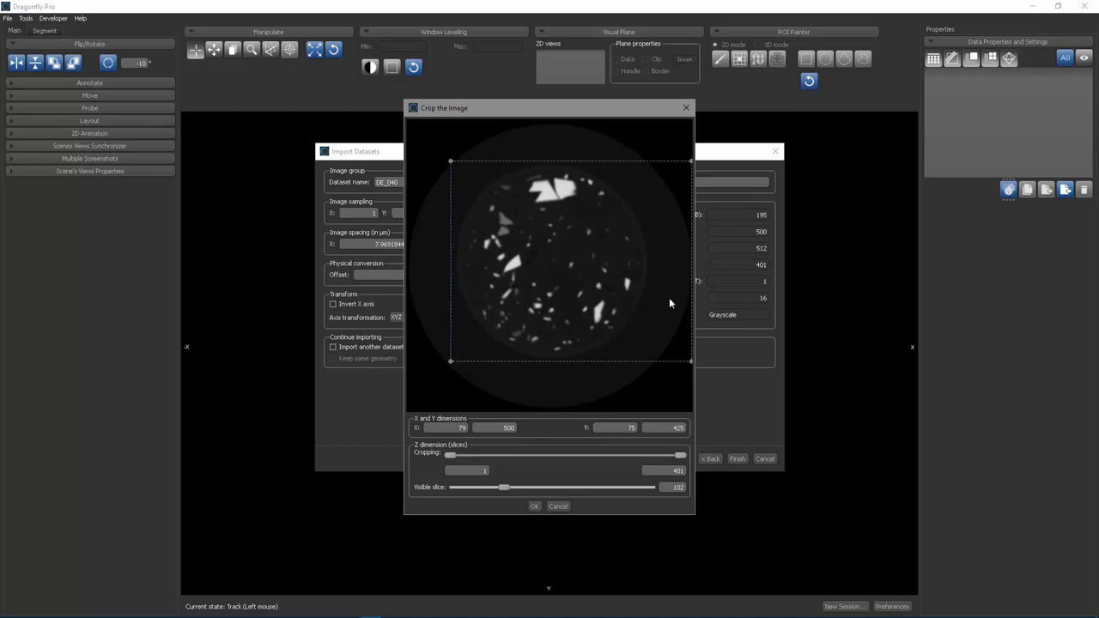
{"action": "left_click_drag", "start_coordinate": [690, 296], "coordinate": [653, 296]}
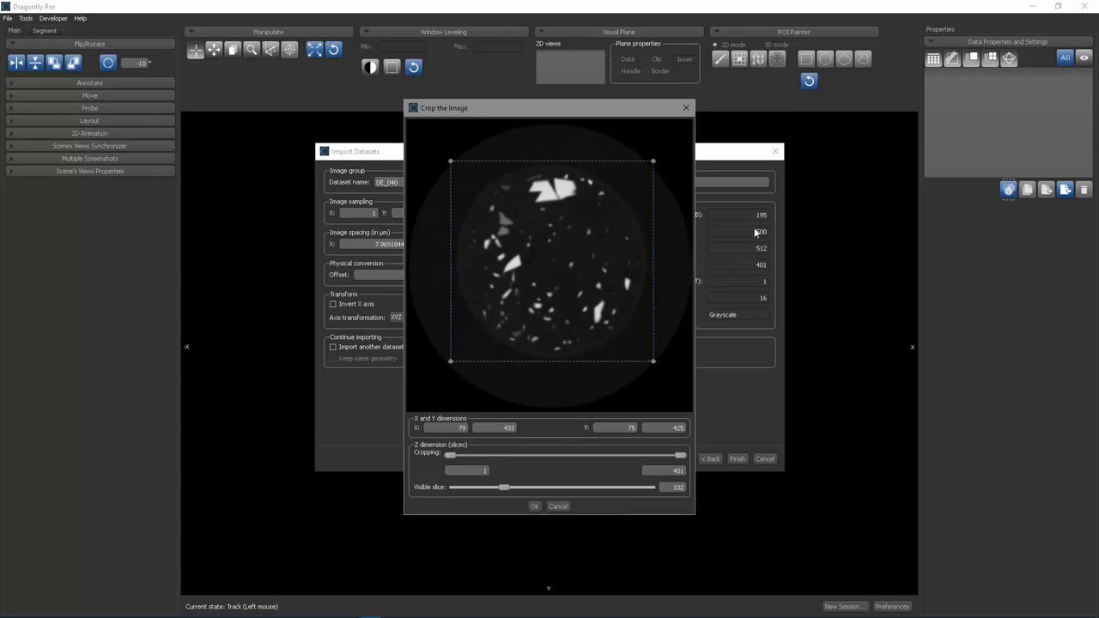
{"action": "left_click", "coordinate": [534, 506]}
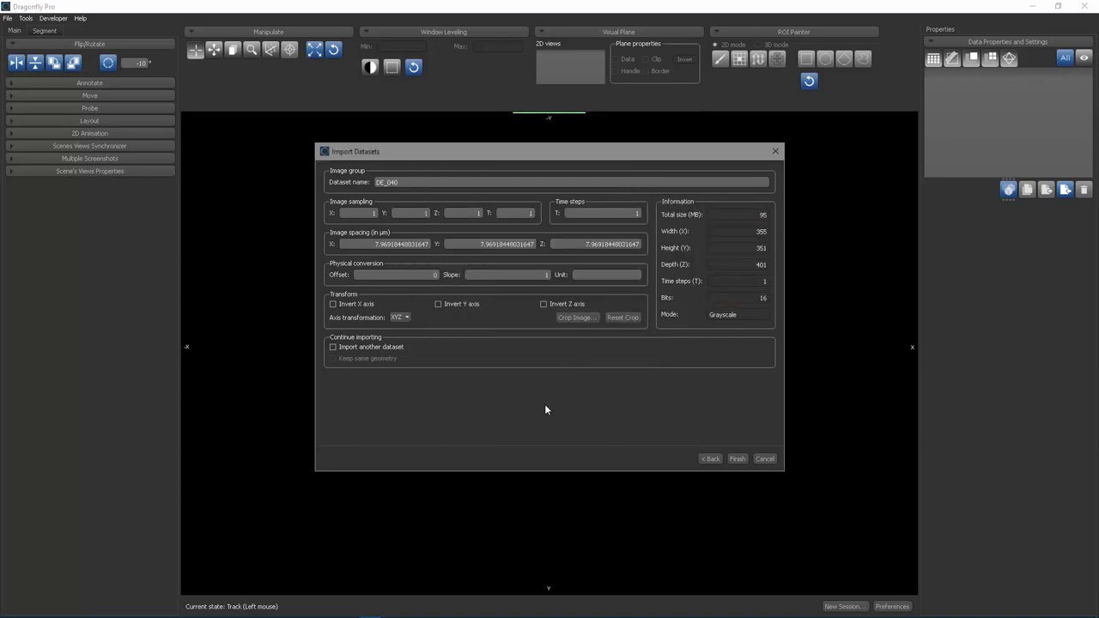
Set the DE_040 import to be followed by another dataset with the same geometry.
{"action": "double_click", "coordinate": [408, 182]}
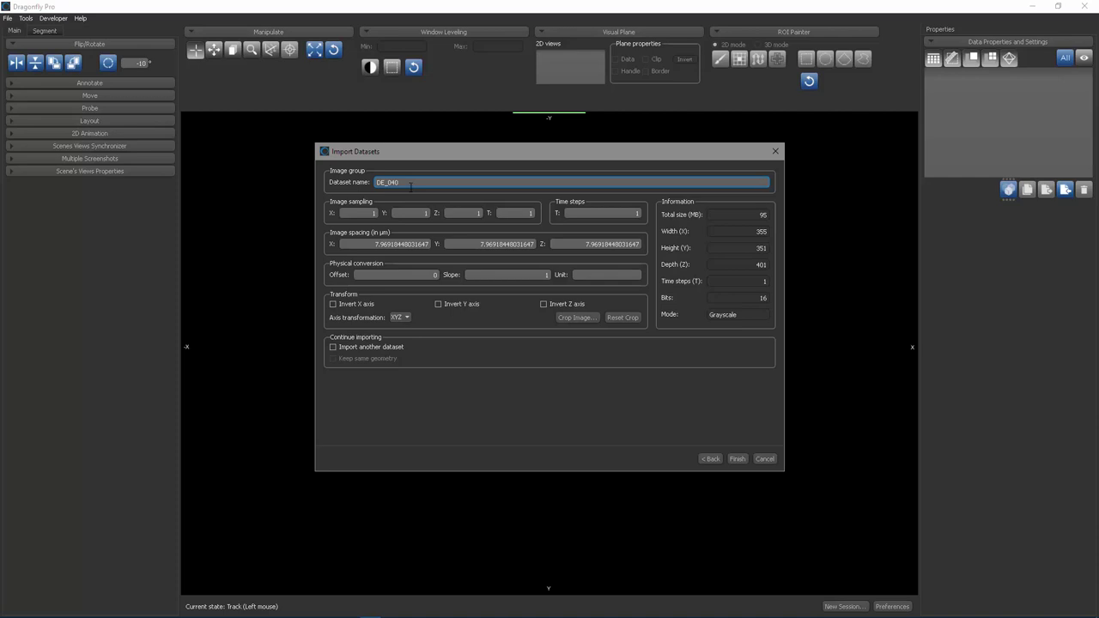
{"action": "left_click", "coordinate": [334, 347]}
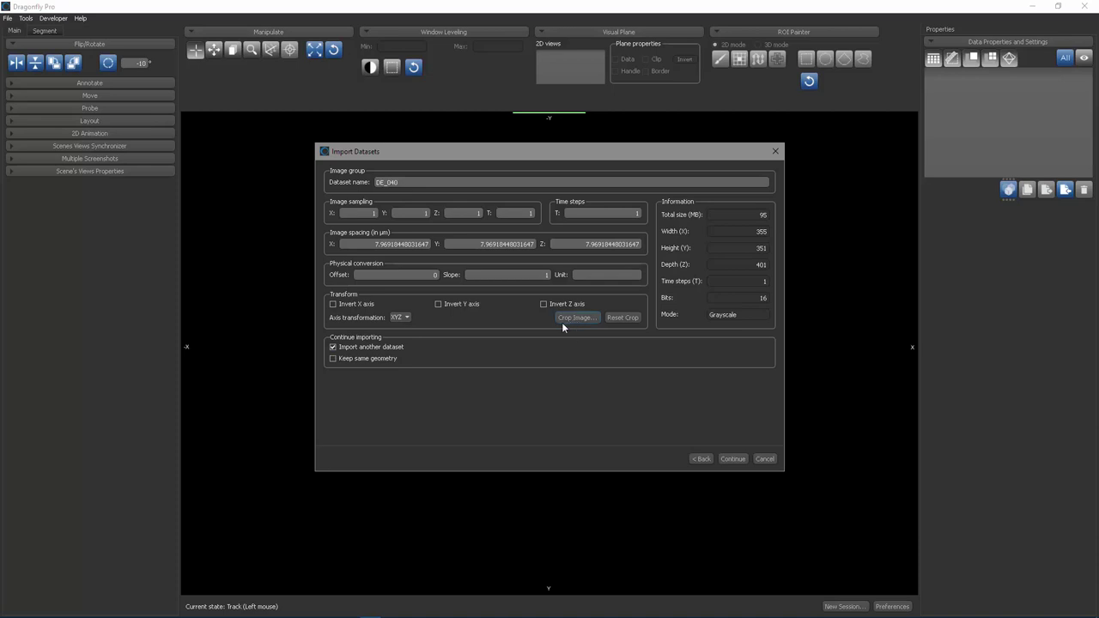
{"action": "left_click", "coordinate": [333, 358]}
{"action": "left_click", "coordinate": [730, 459]}
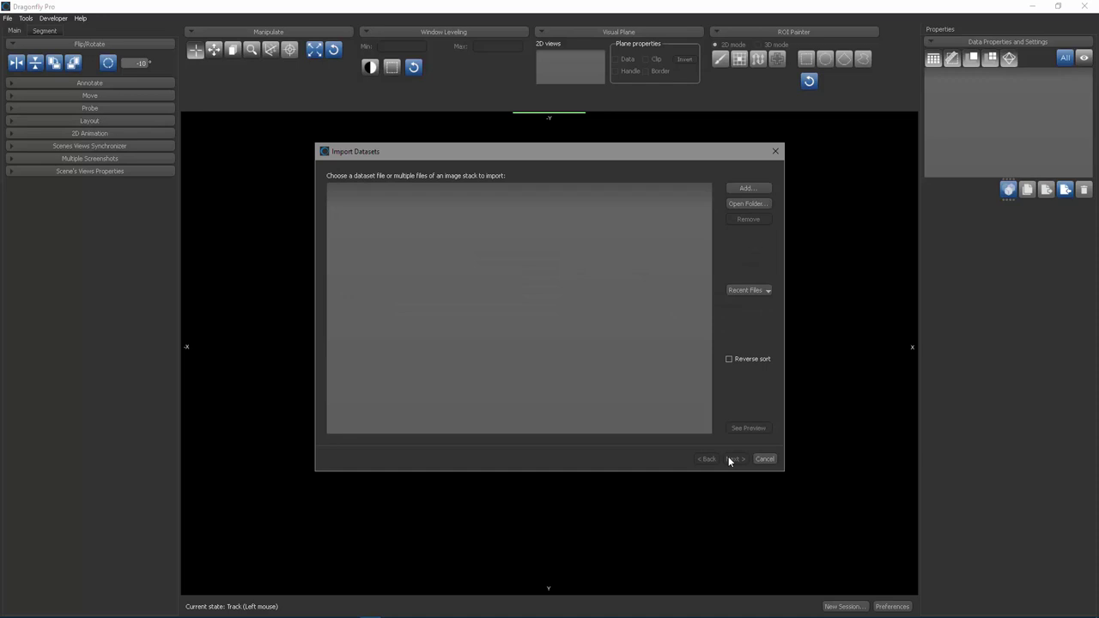
Add DE_150.dat to the import list and finish loading both datasets.
{"action": "left_click", "coordinate": [761, 193]}
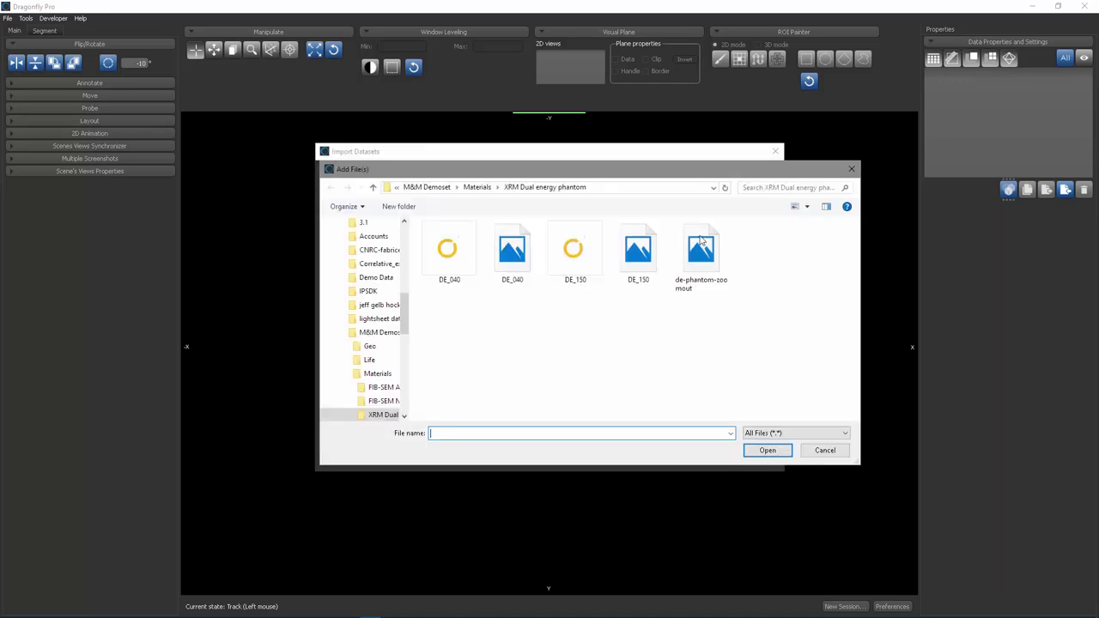
{"action": "double_click", "coordinate": [578, 261]}
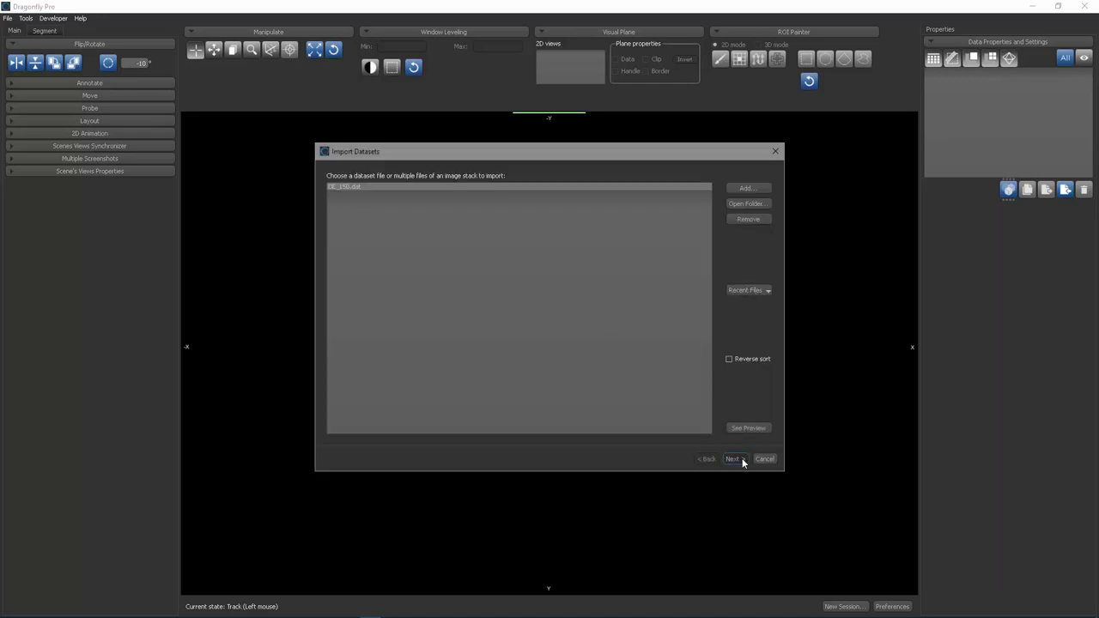
{"action": "left_click", "coordinate": [736, 458]}
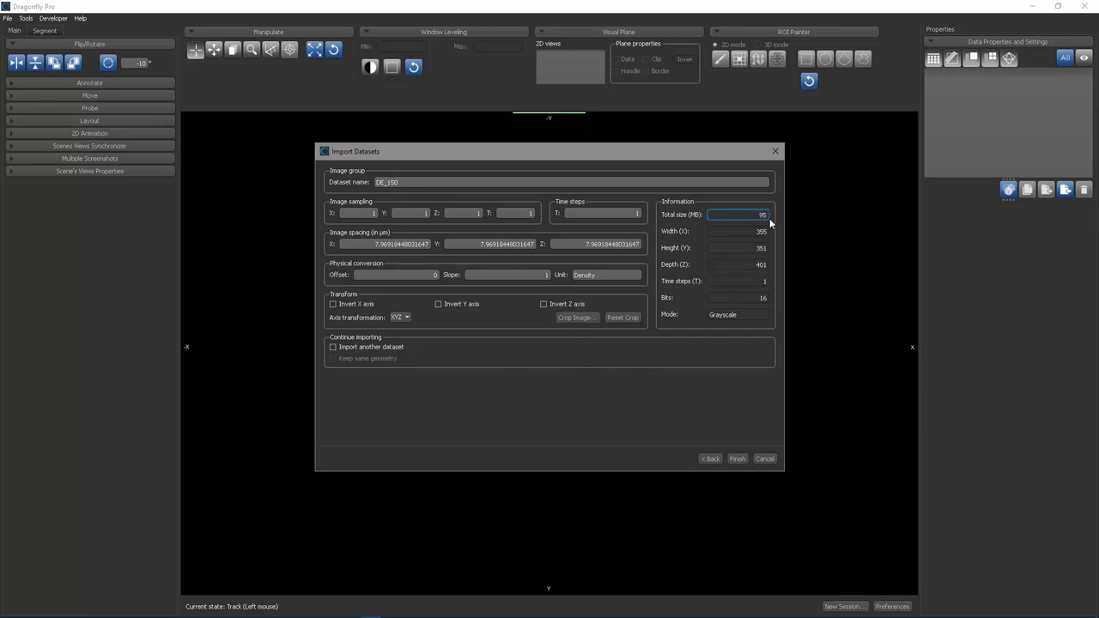
{"action": "left_click", "coordinate": [735, 458]}
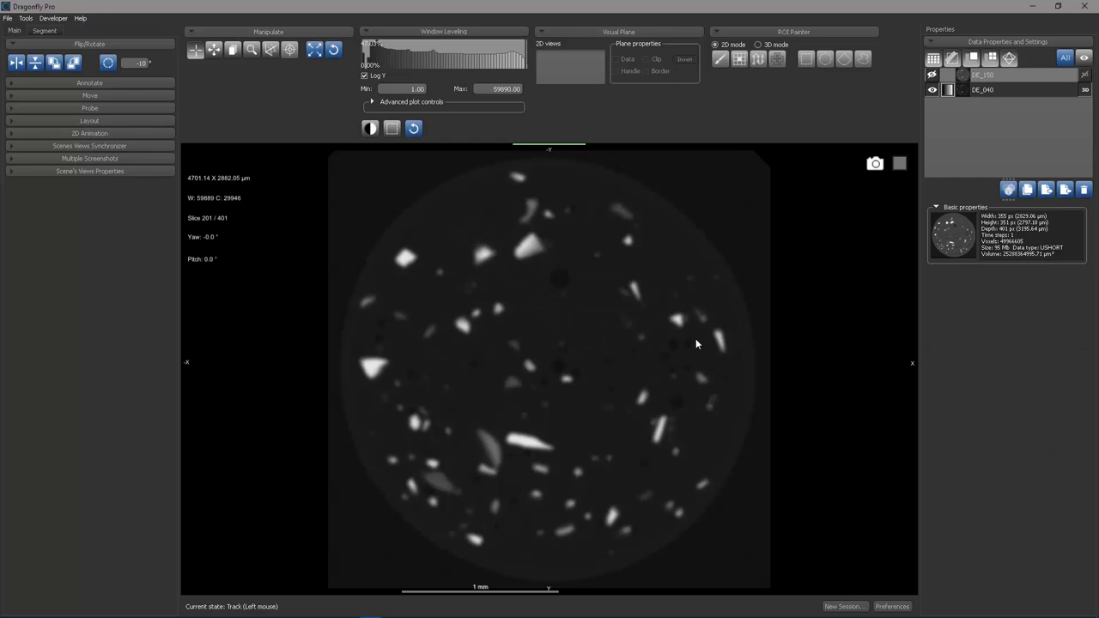
Apply the Cyan colour map to the DE_040 layer.
{"action": "left_click", "coordinate": [1000, 90]}
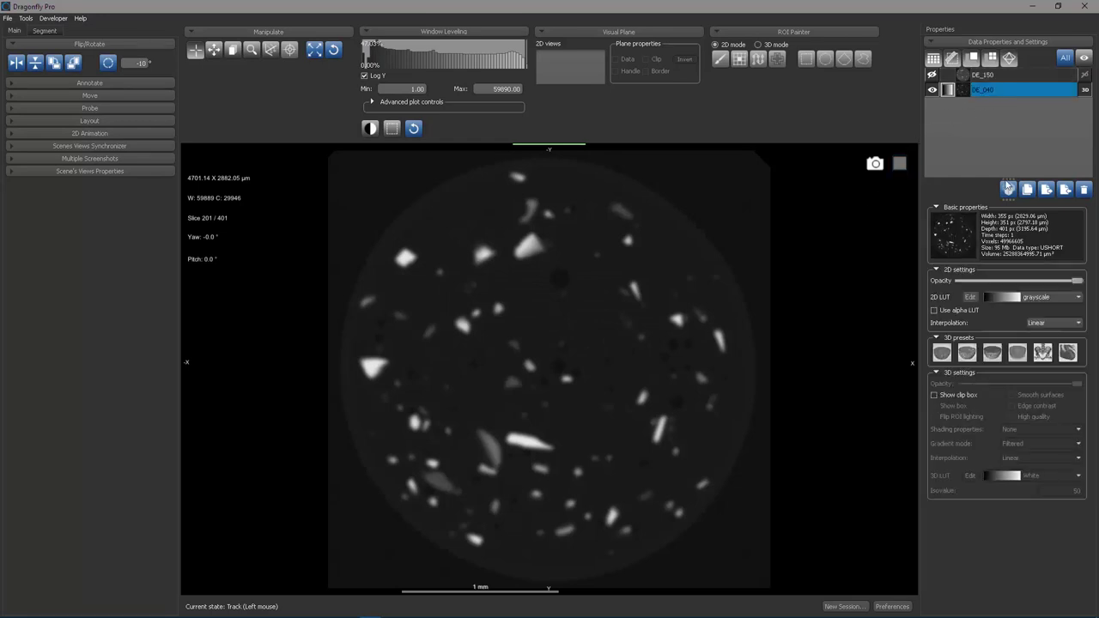
{"action": "left_click", "coordinate": [1054, 298]}
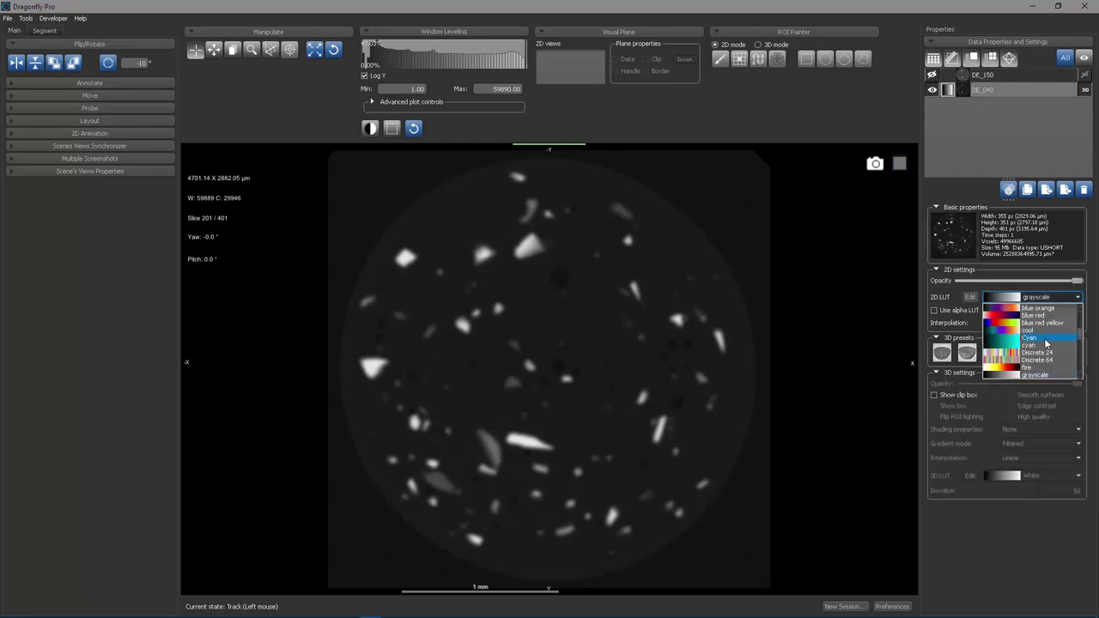
{"action": "left_click", "coordinate": [1045, 340]}
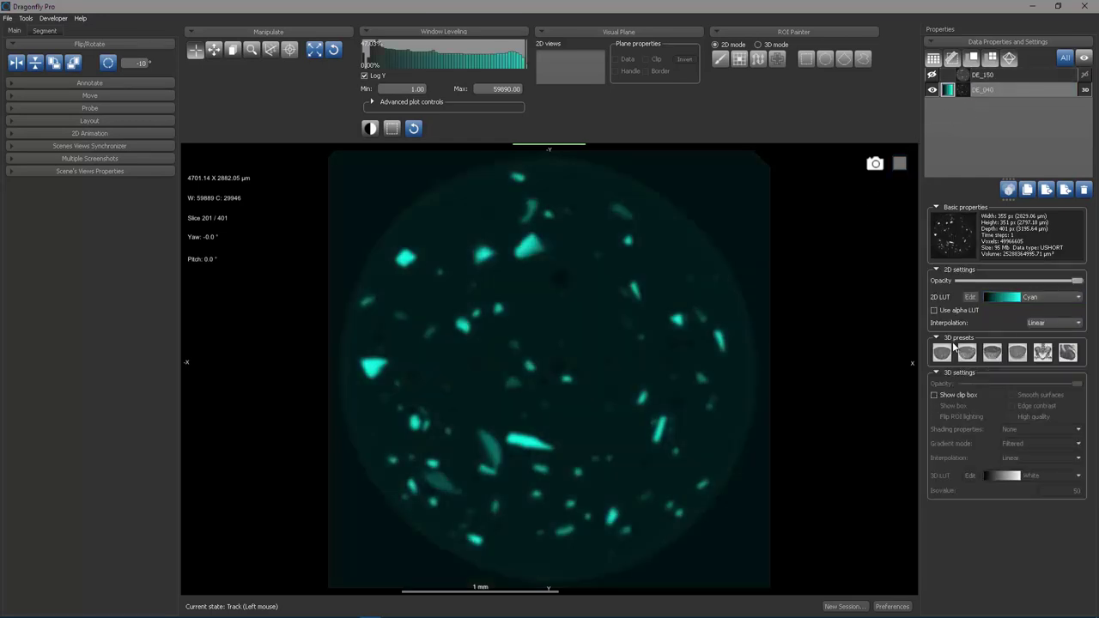
Show the grayscale DE_150 layer over DE_040 with partial opacity so the cyan shows through.
{"action": "left_click", "coordinate": [932, 77]}
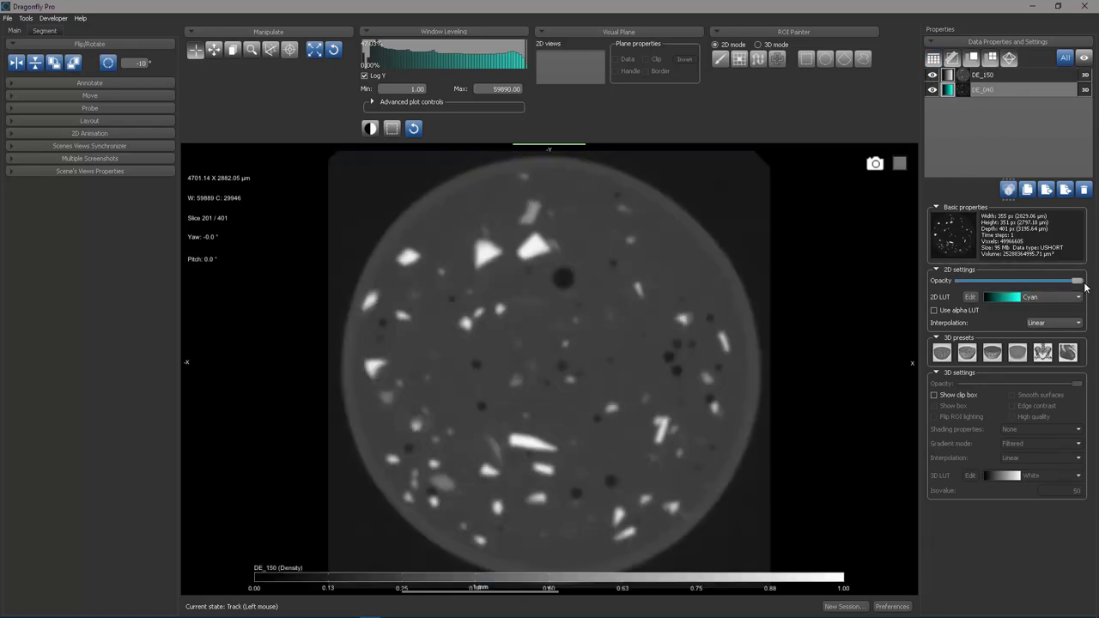
{"action": "left_click", "coordinate": [989, 285]}
{"action": "left_click_drag", "start_coordinate": [971, 293], "coordinate": [958, 285]}
{"action": "left_click", "coordinate": [1030, 280]}
{"action": "left_click", "coordinate": [1002, 86]}
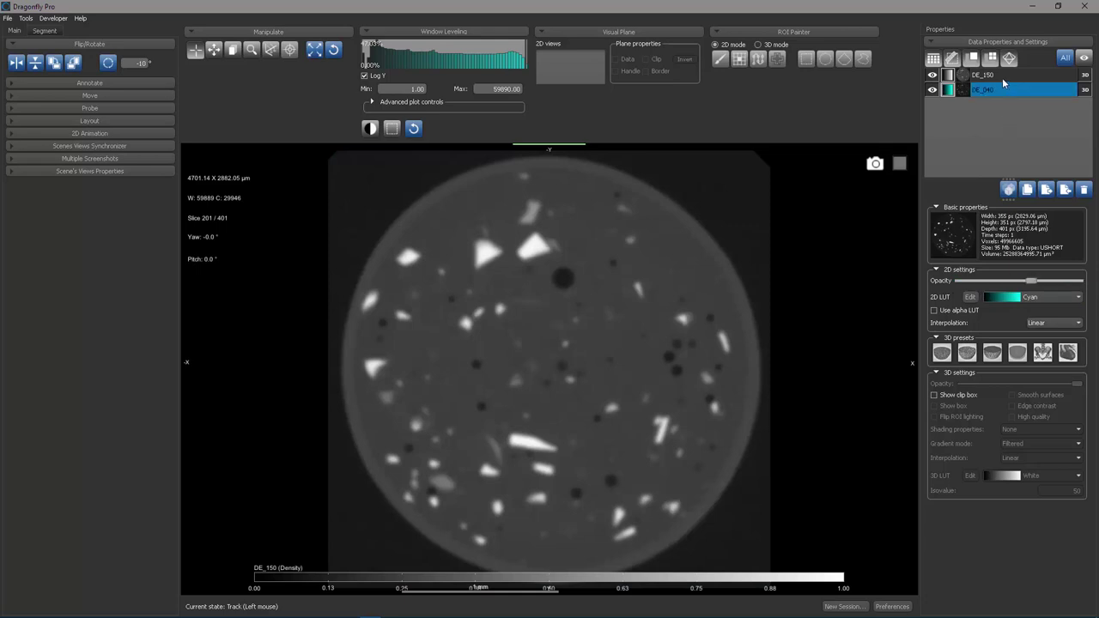
{"action": "left_click", "coordinate": [1001, 75]}
{"action": "left_click_drag", "start_coordinate": [1042, 279], "coordinate": [1009, 281]}
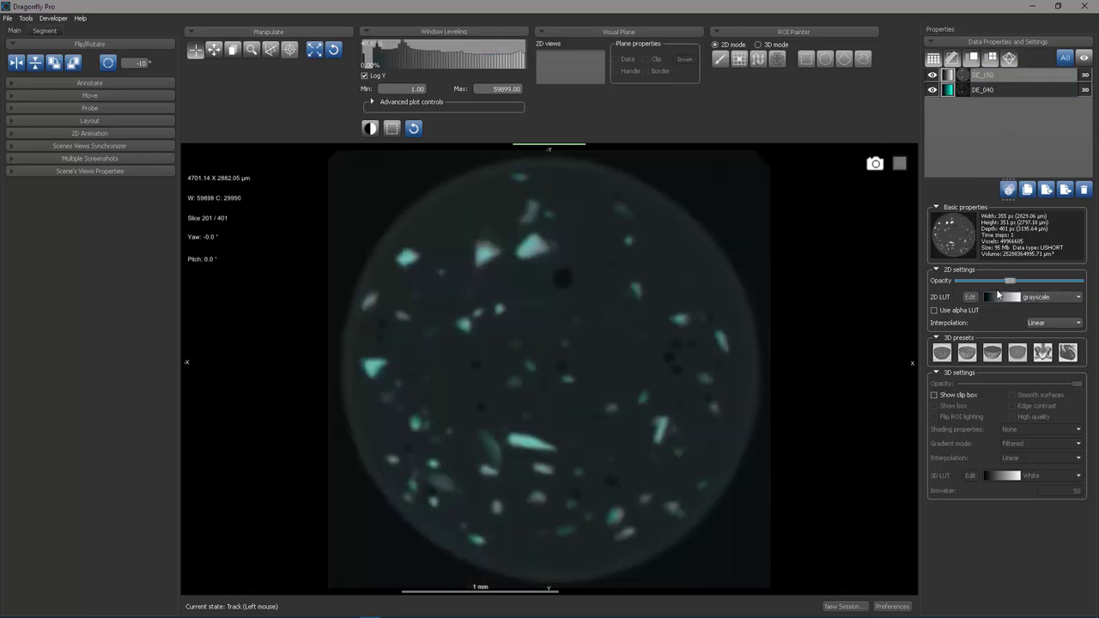
{"action": "left_click", "coordinate": [1037, 292]}
{"action": "left_click", "coordinate": [1010, 290]}
{"action": "left_click_drag", "start_coordinate": [1046, 282], "coordinate": [1064, 283]}
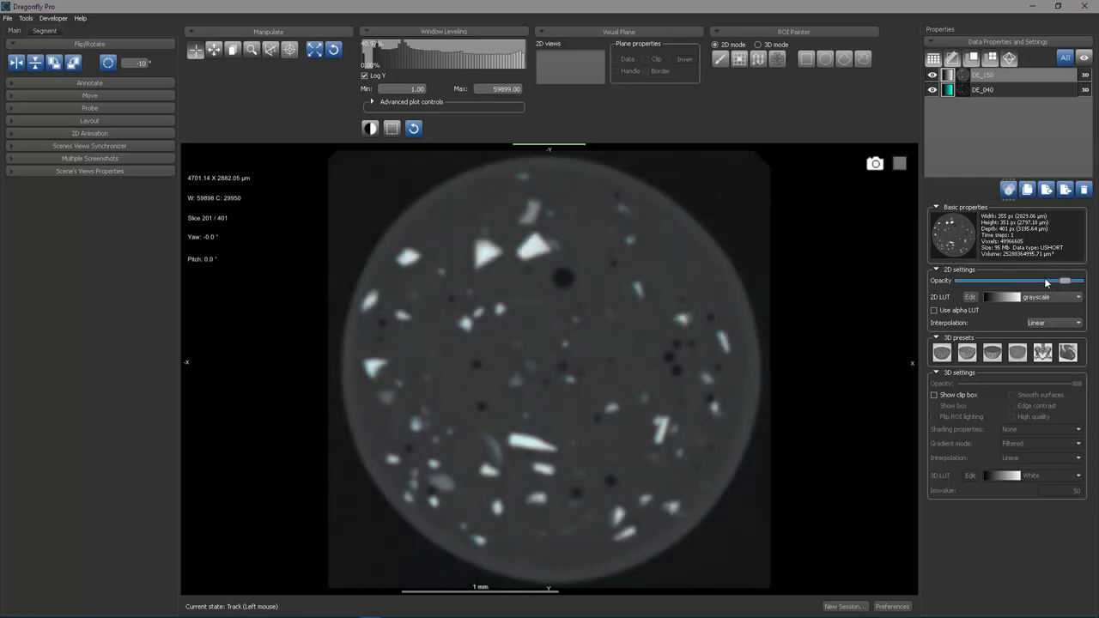